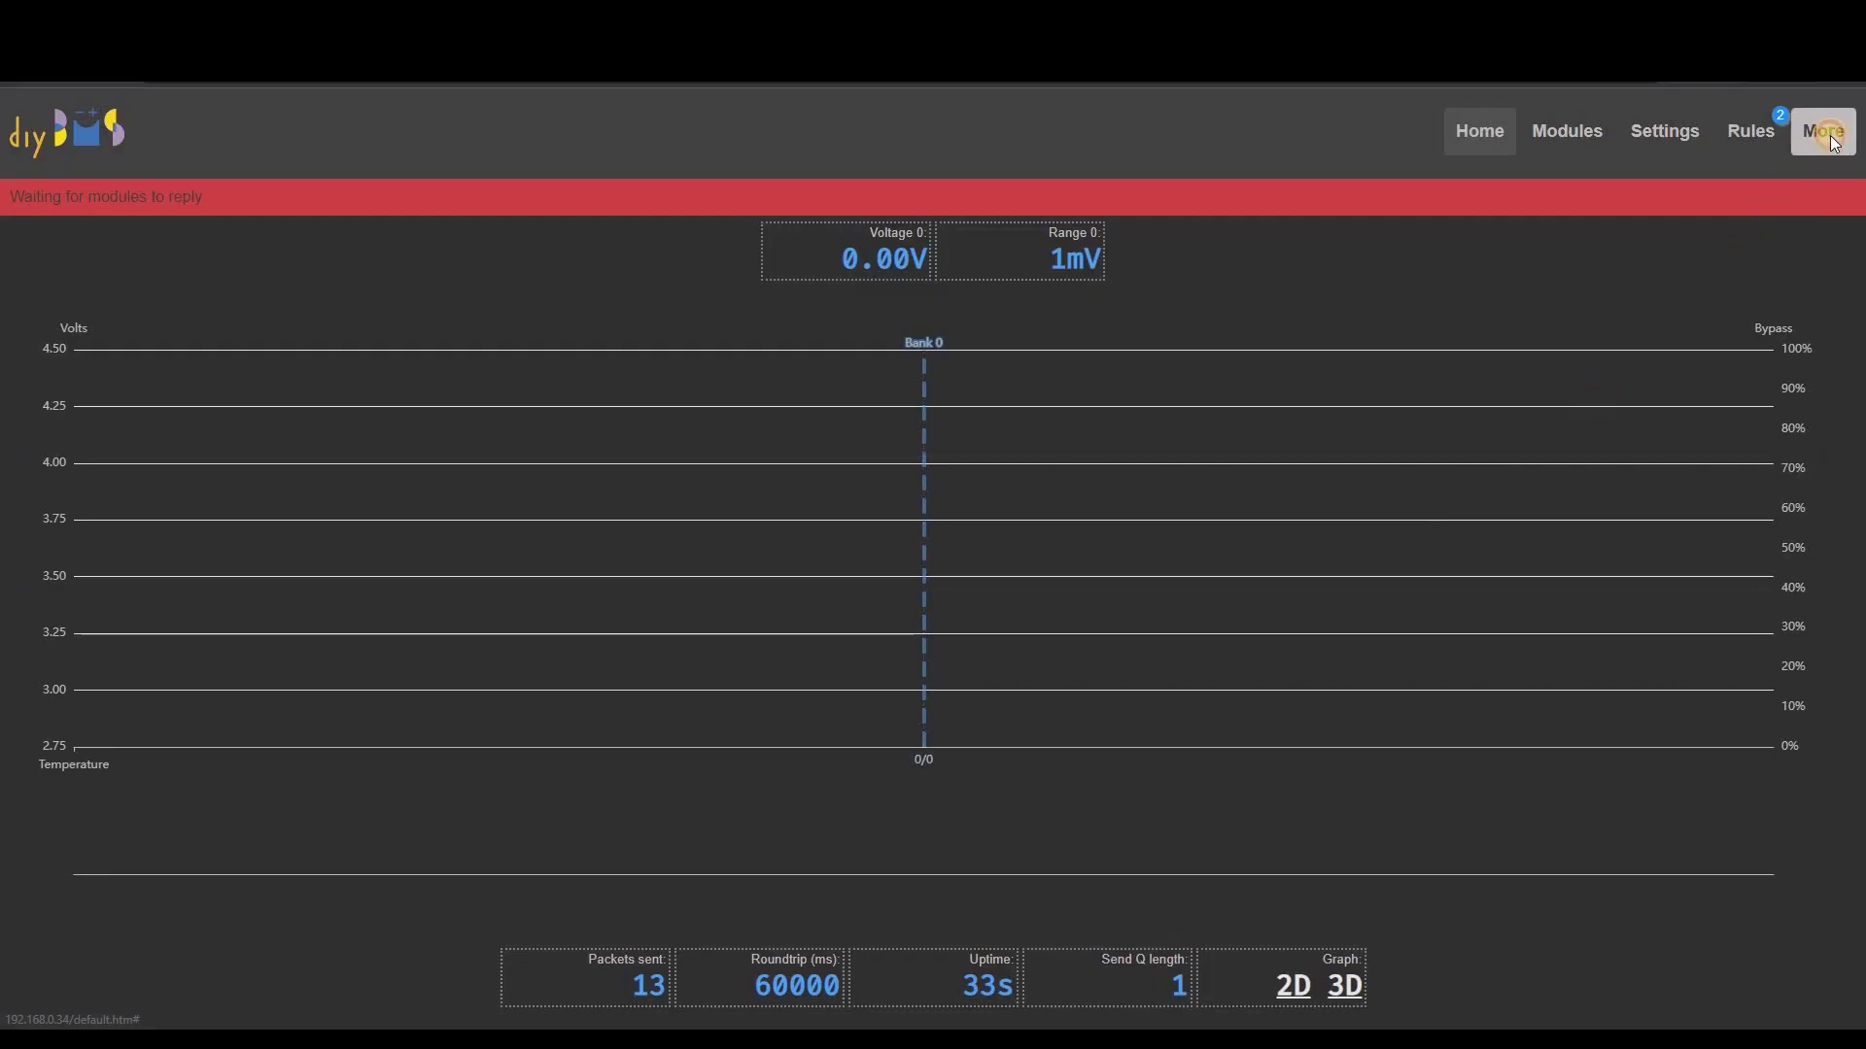
Open the About page and read the firmware version, compile date, SDK version and heap figures
click(1823, 130)
click(927, 641)
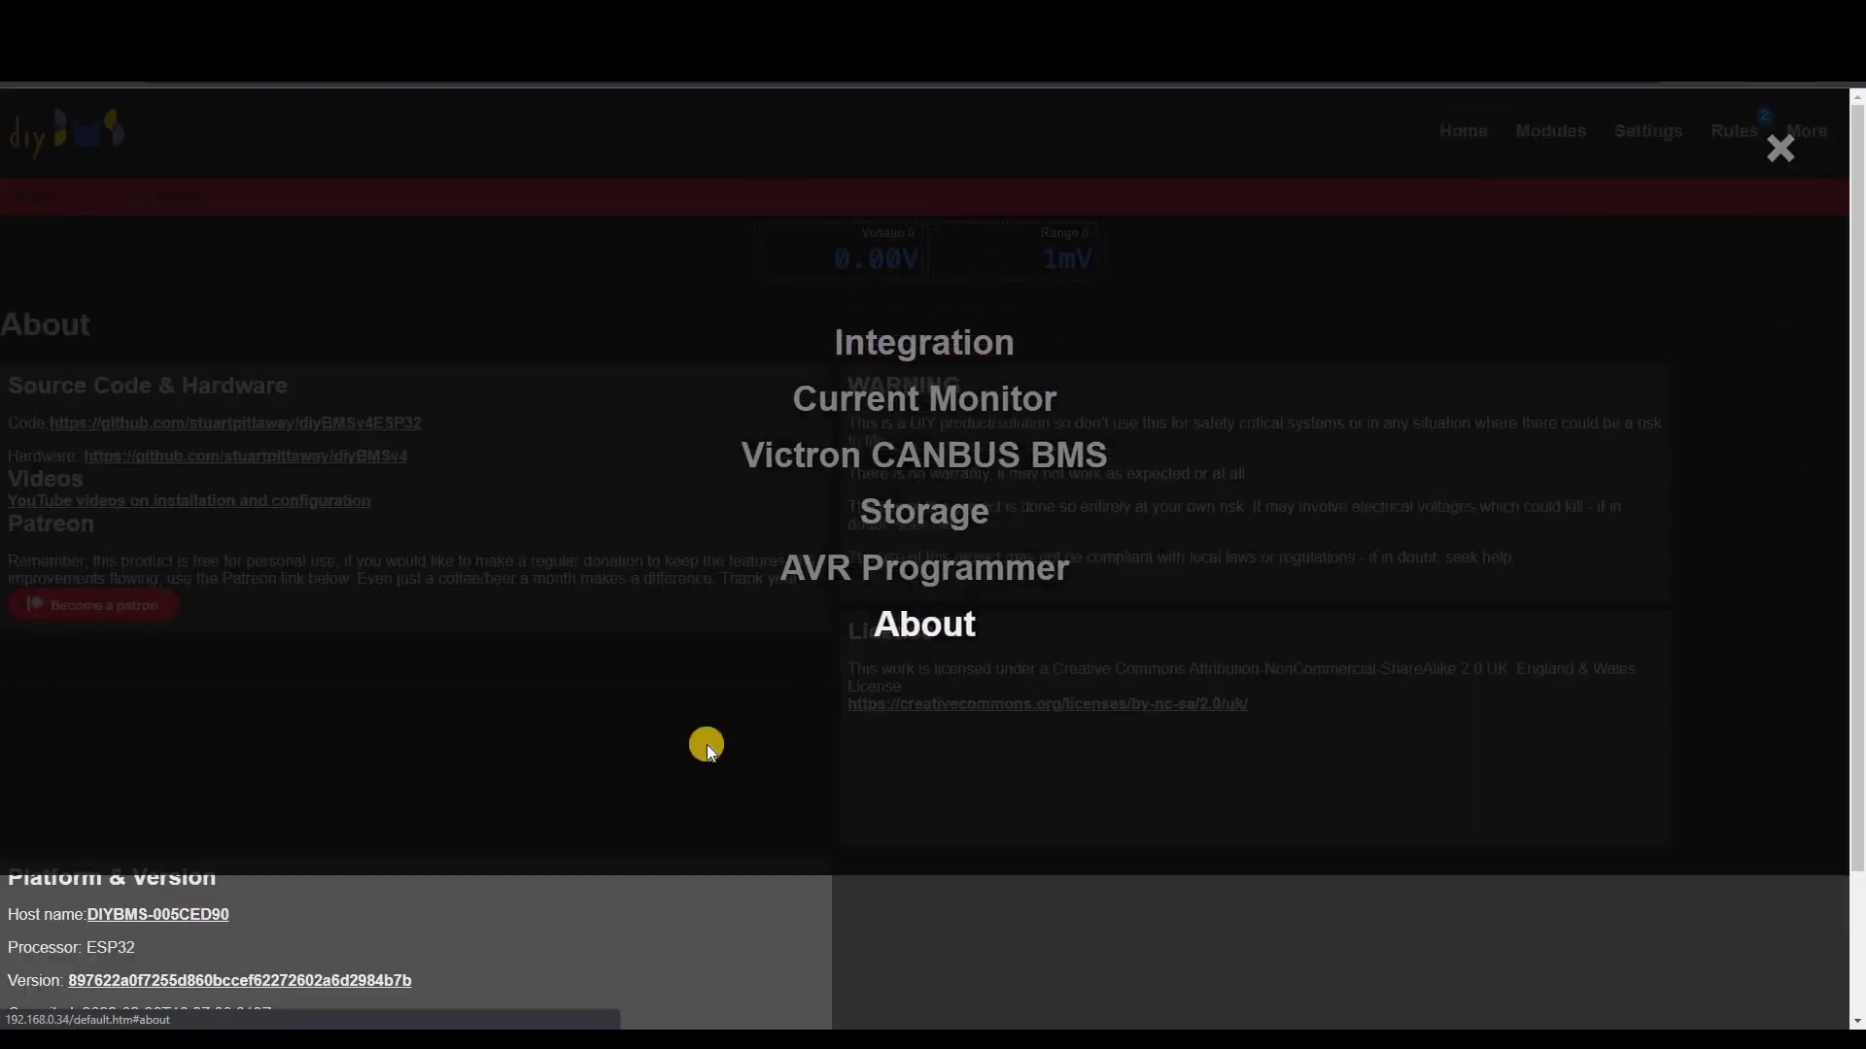
scroll(637, 802, down, 2)
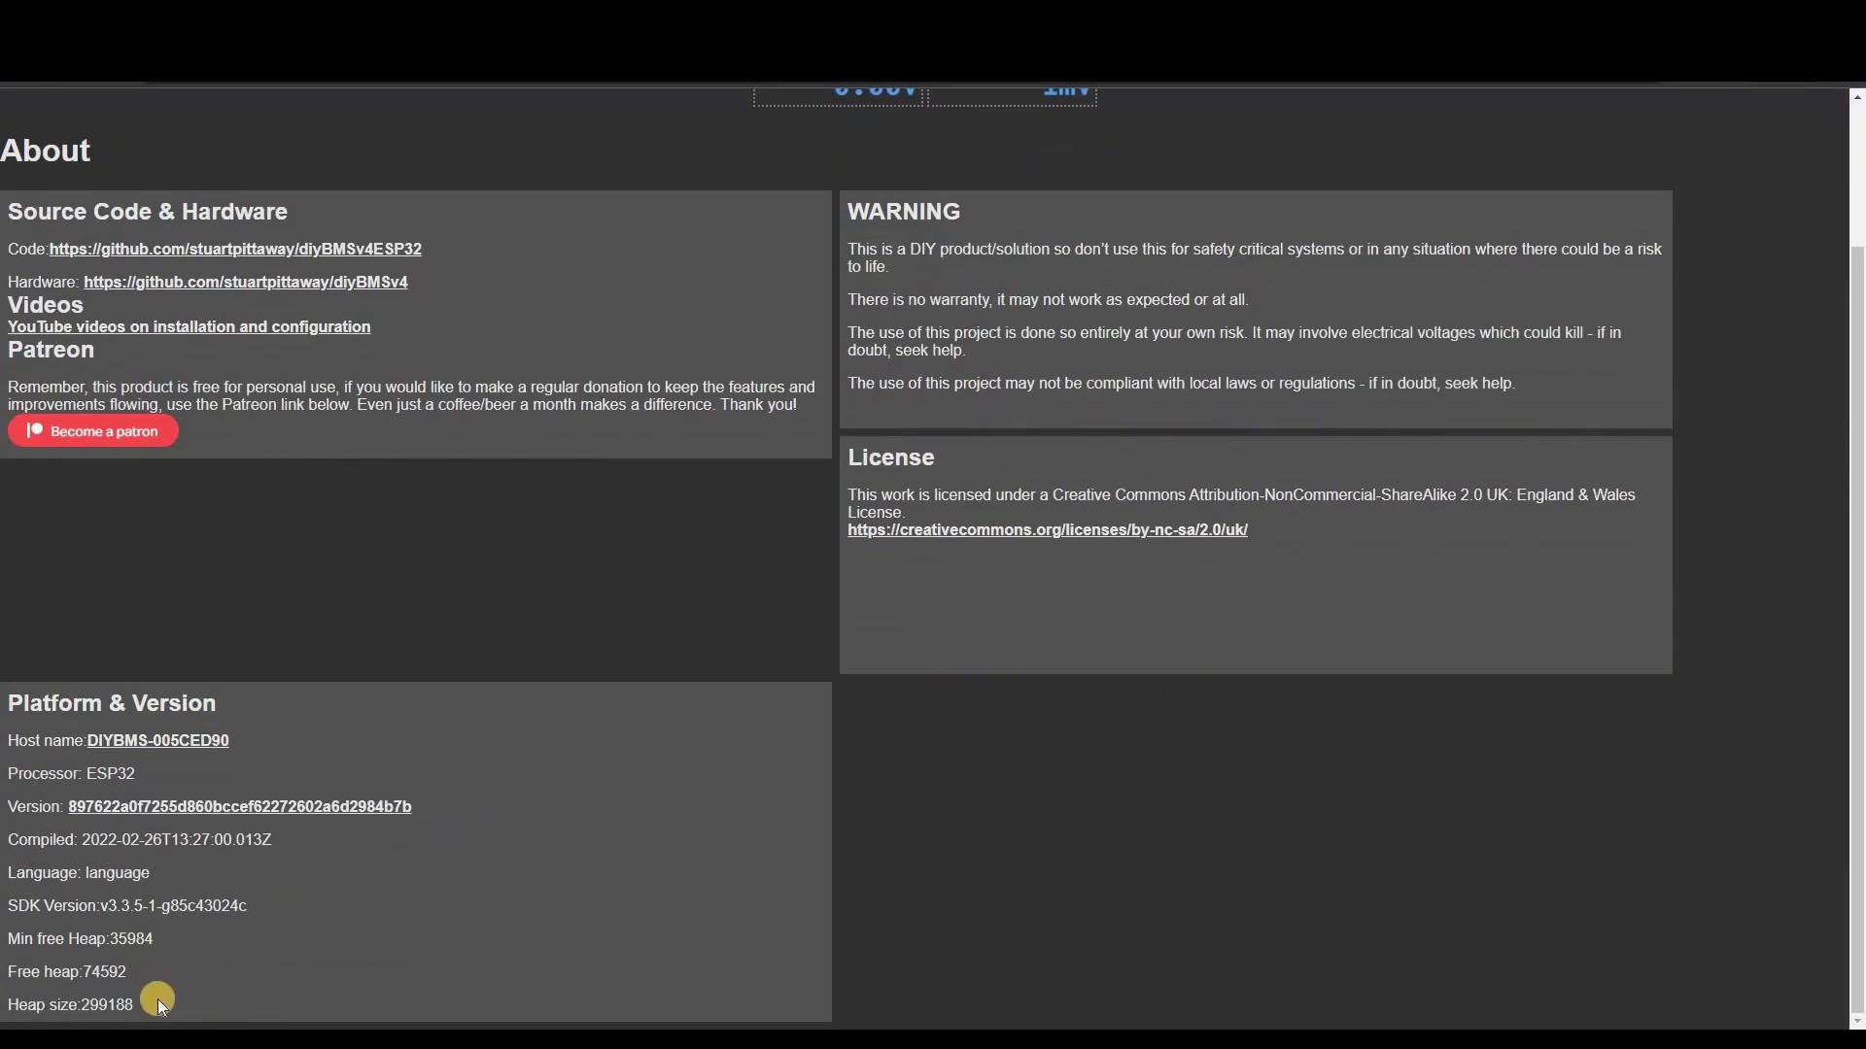
drag(158, 999, 323, 930)
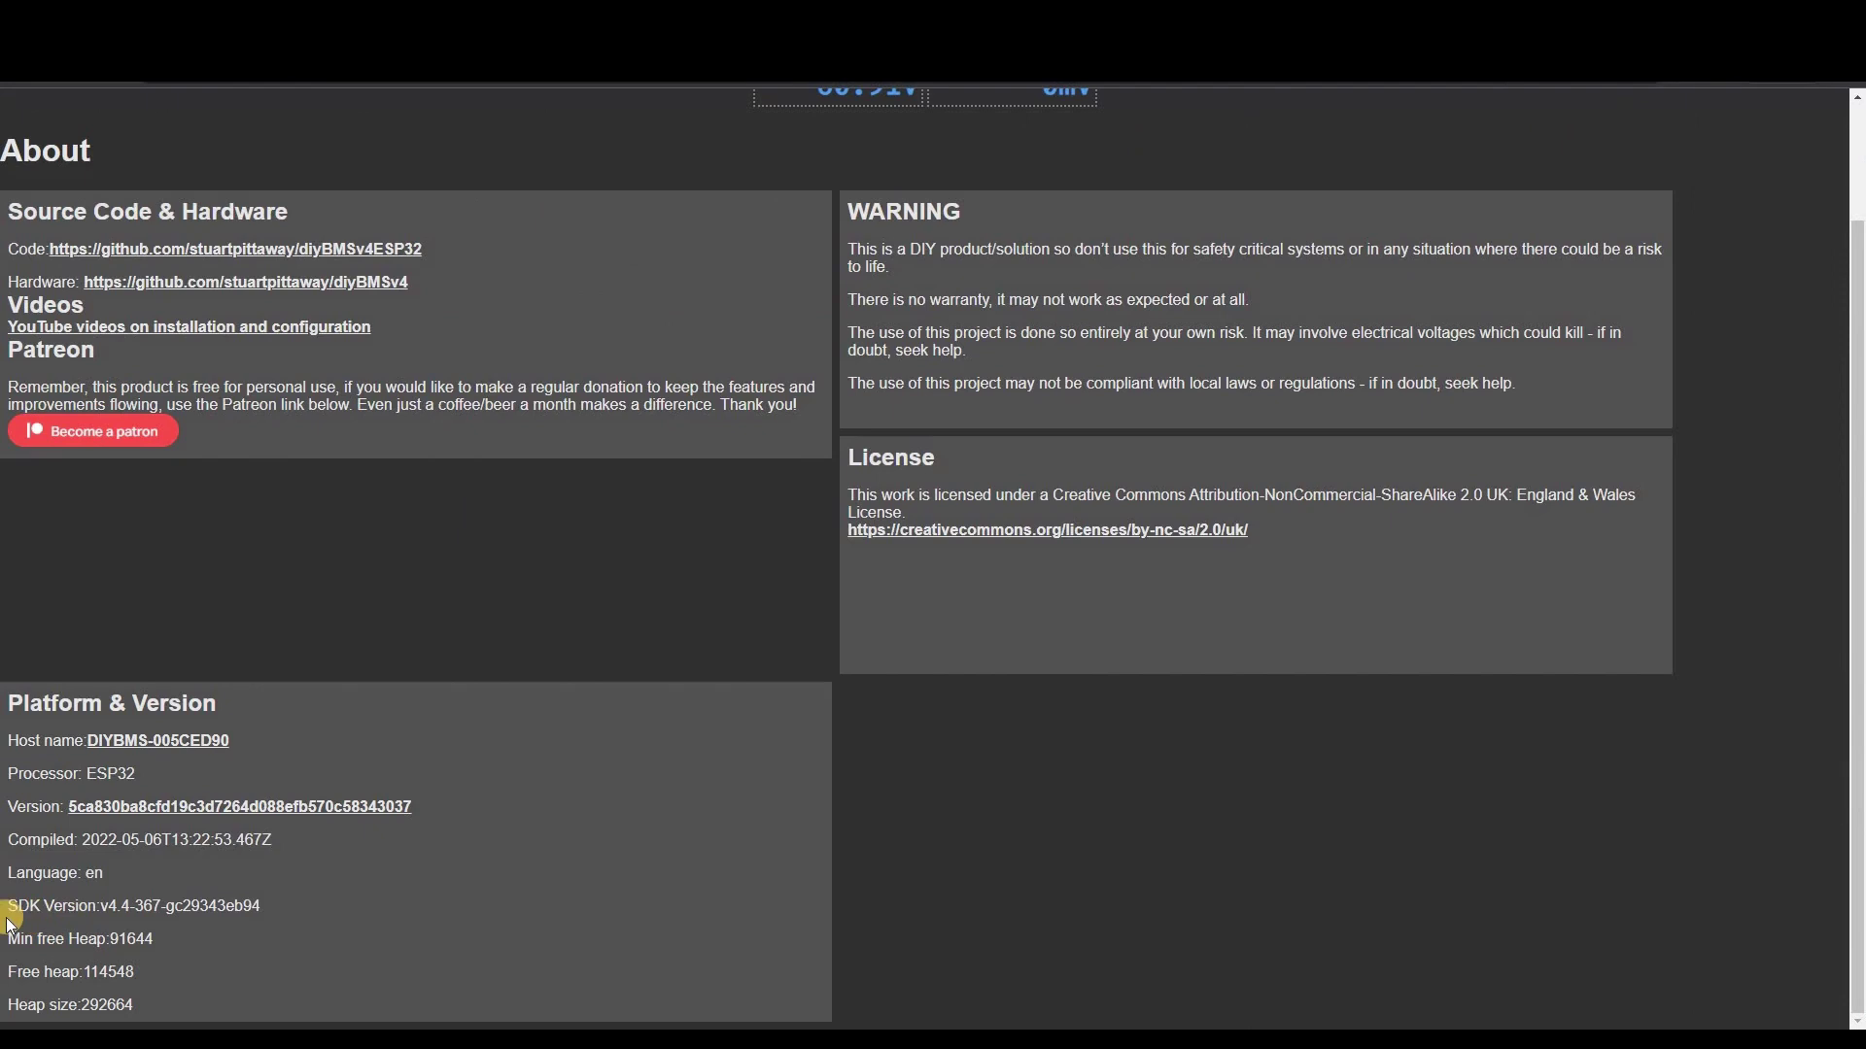
drag(10, 919, 131, 995)
click(154, 987)
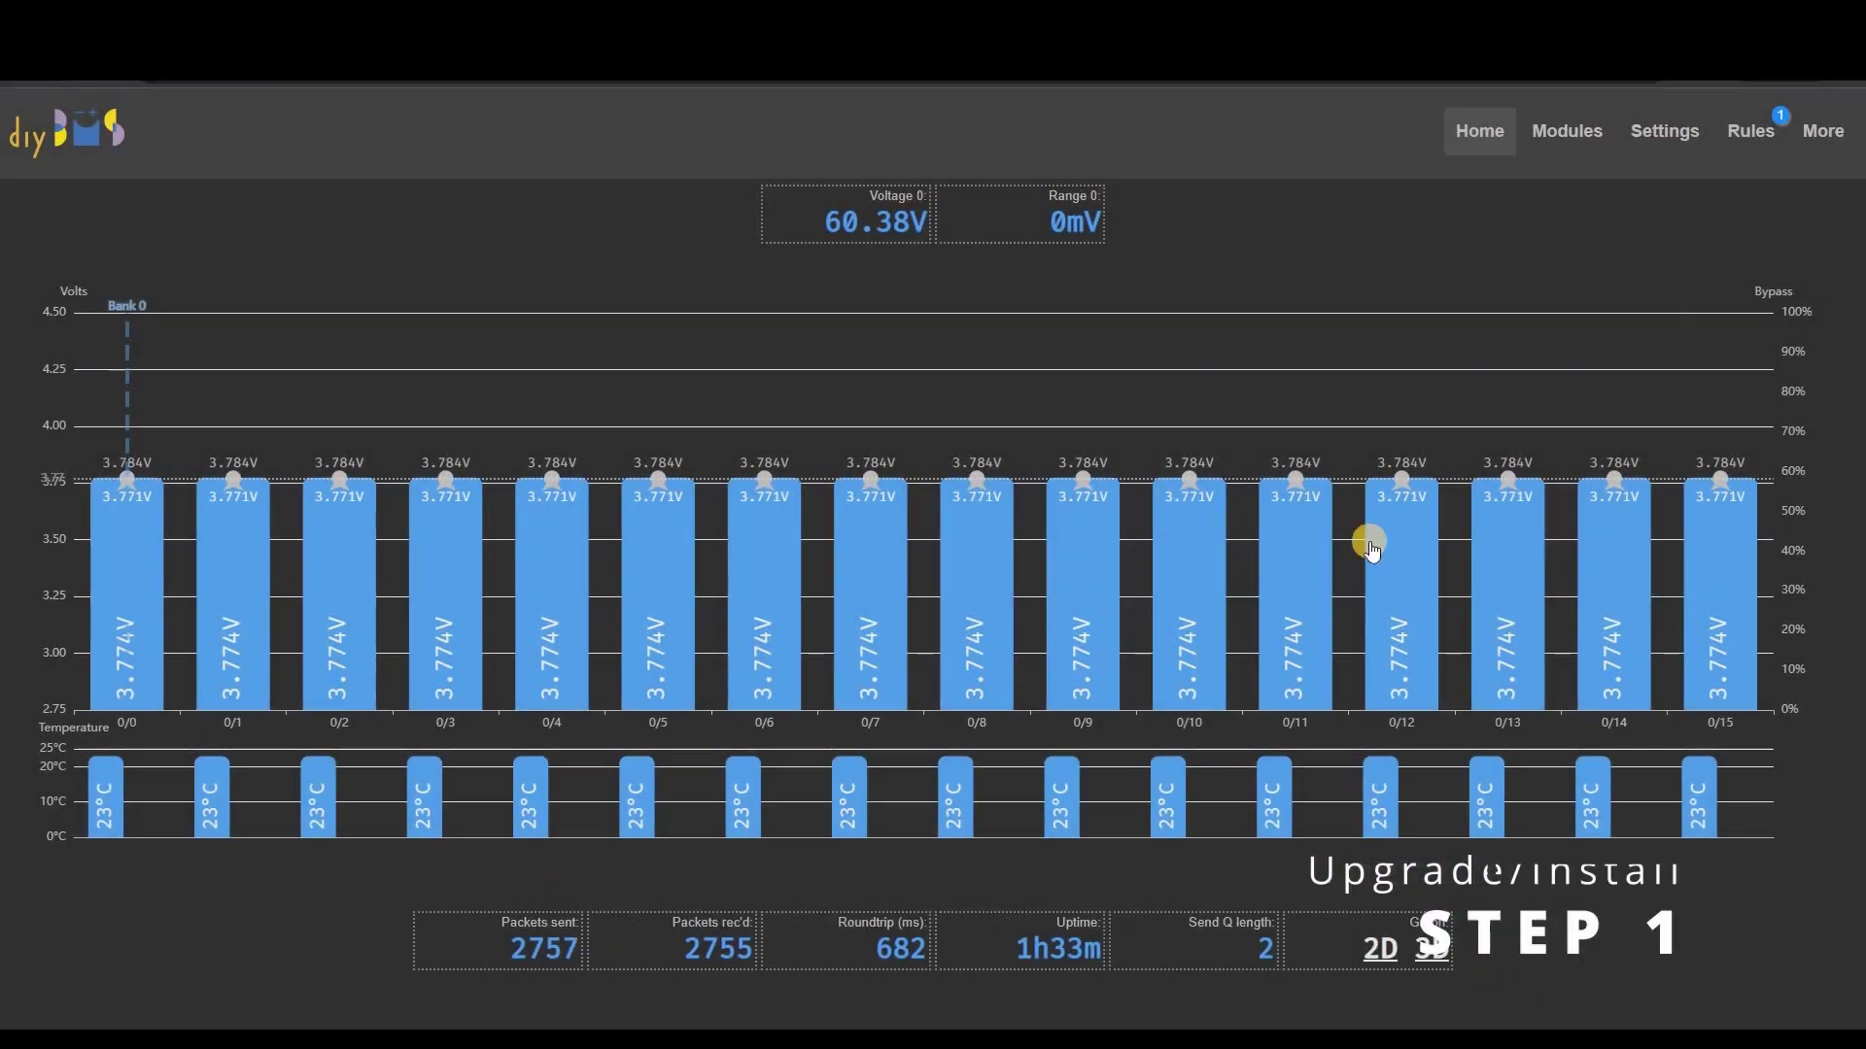
On the Storage page, save the WiFi settings and the controller configuration to the SD card
click(1816, 127)
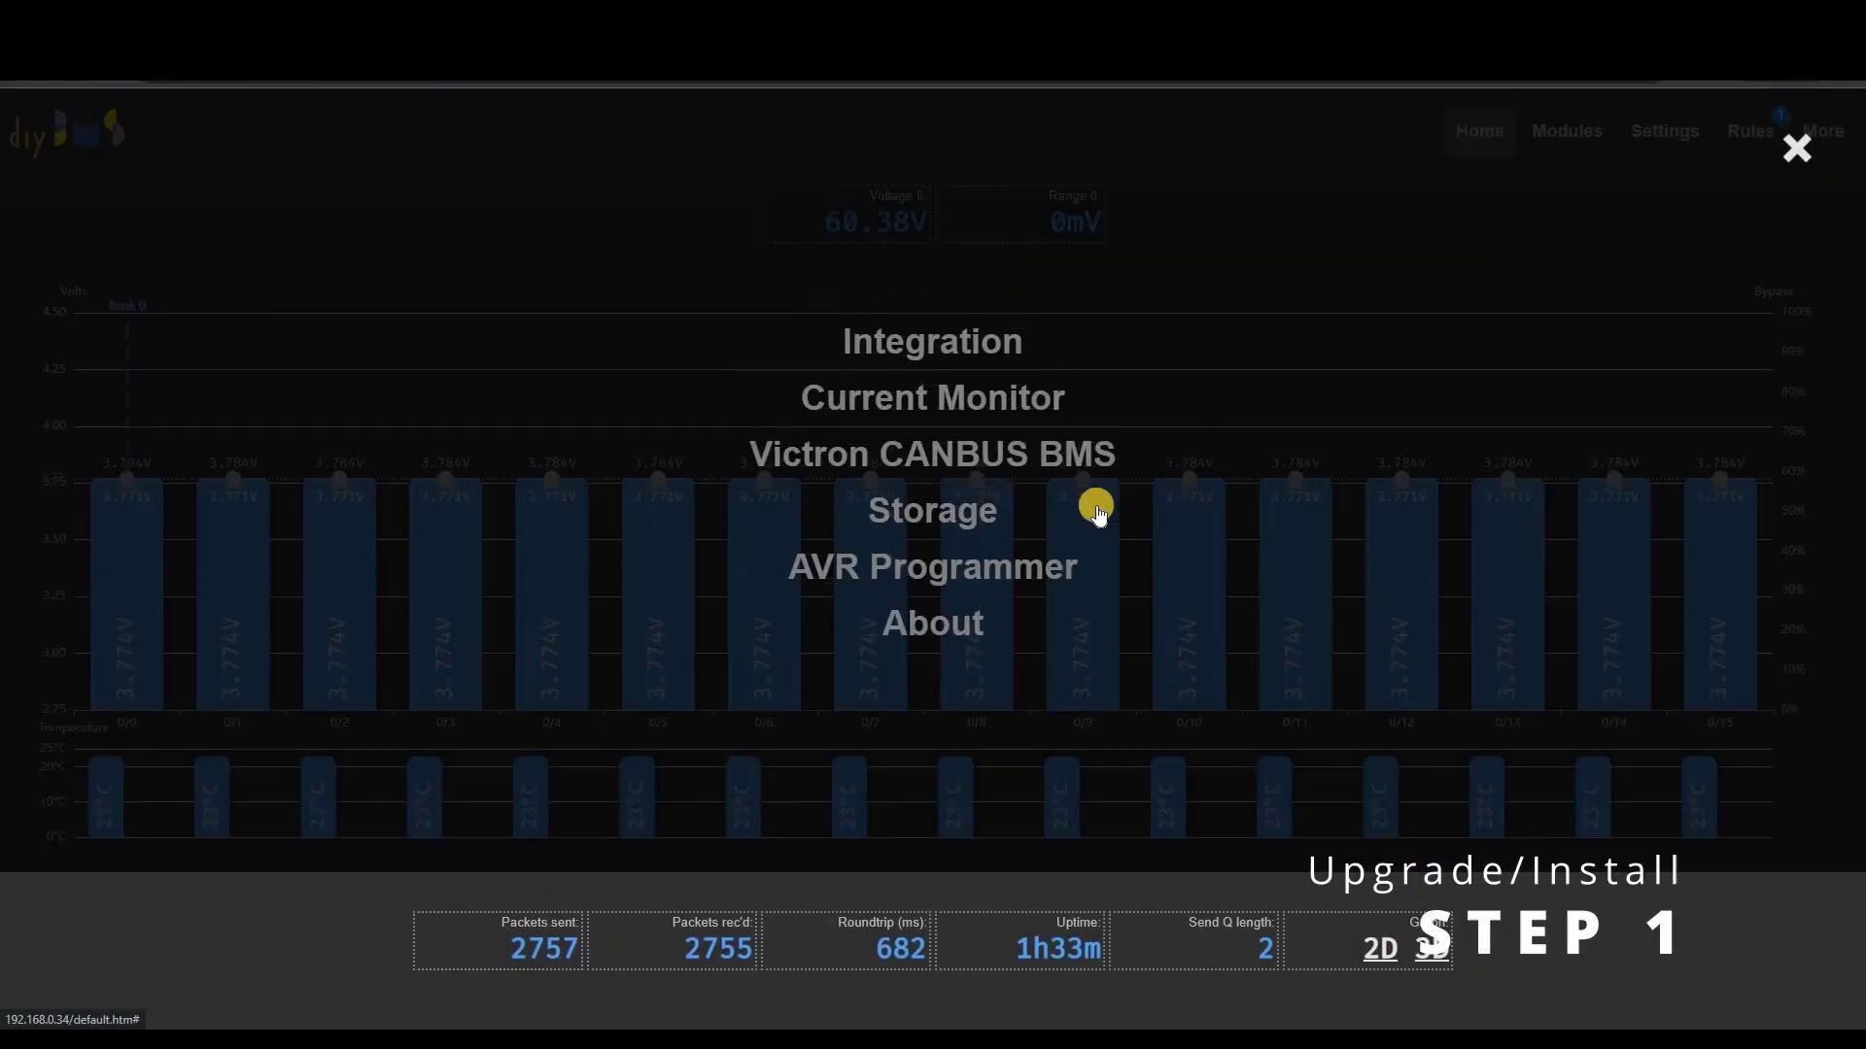
click(952, 528)
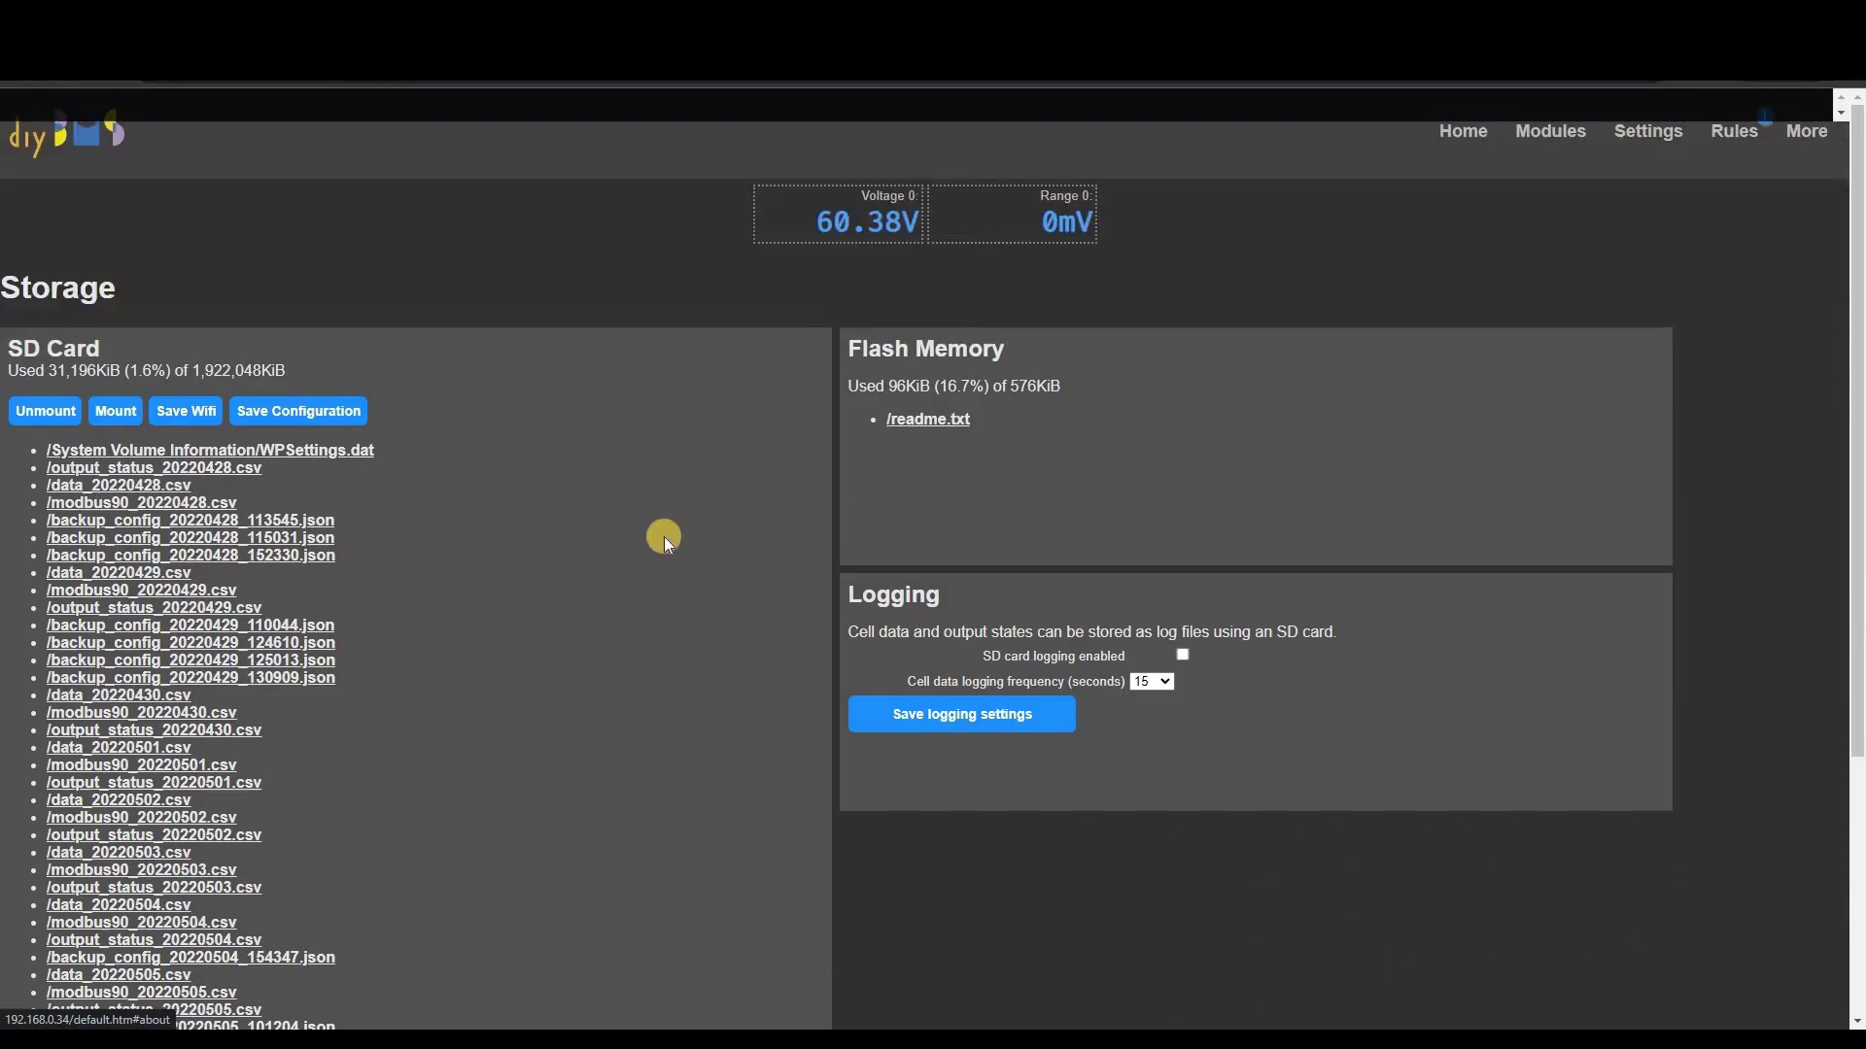
click(171, 416)
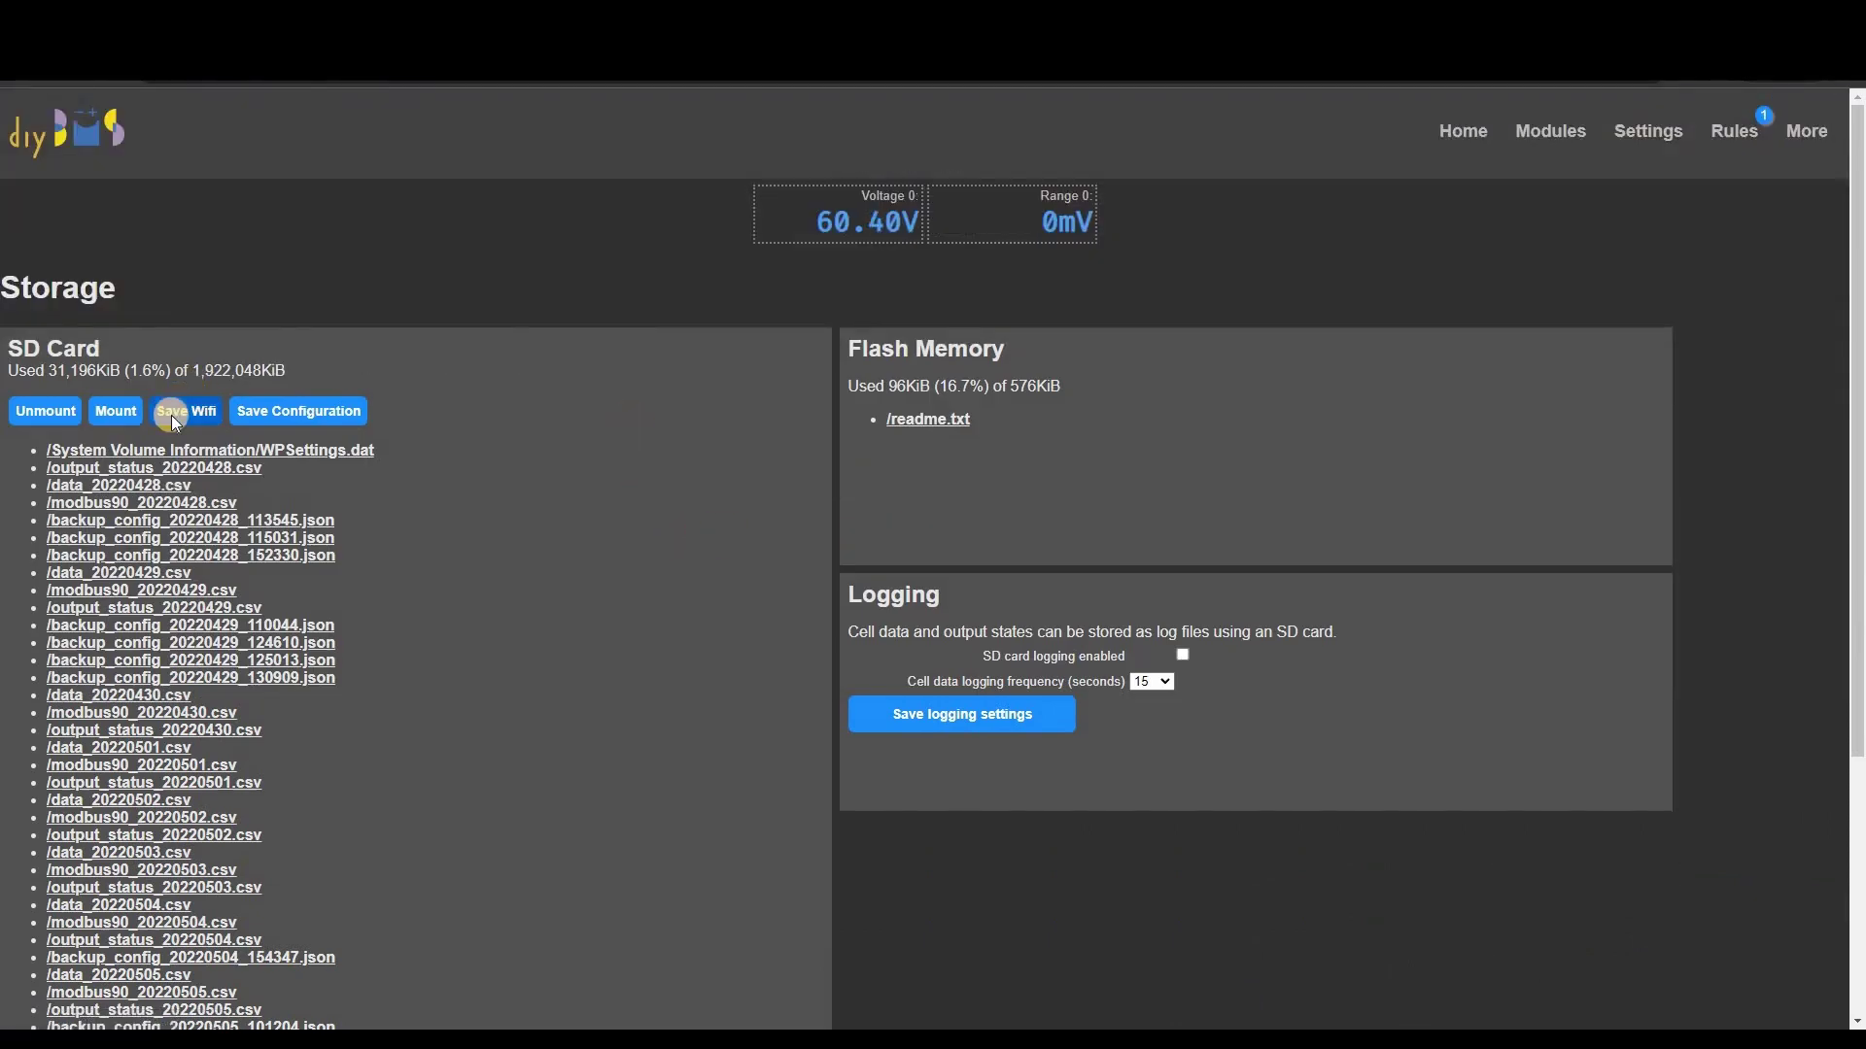
click(300, 416)
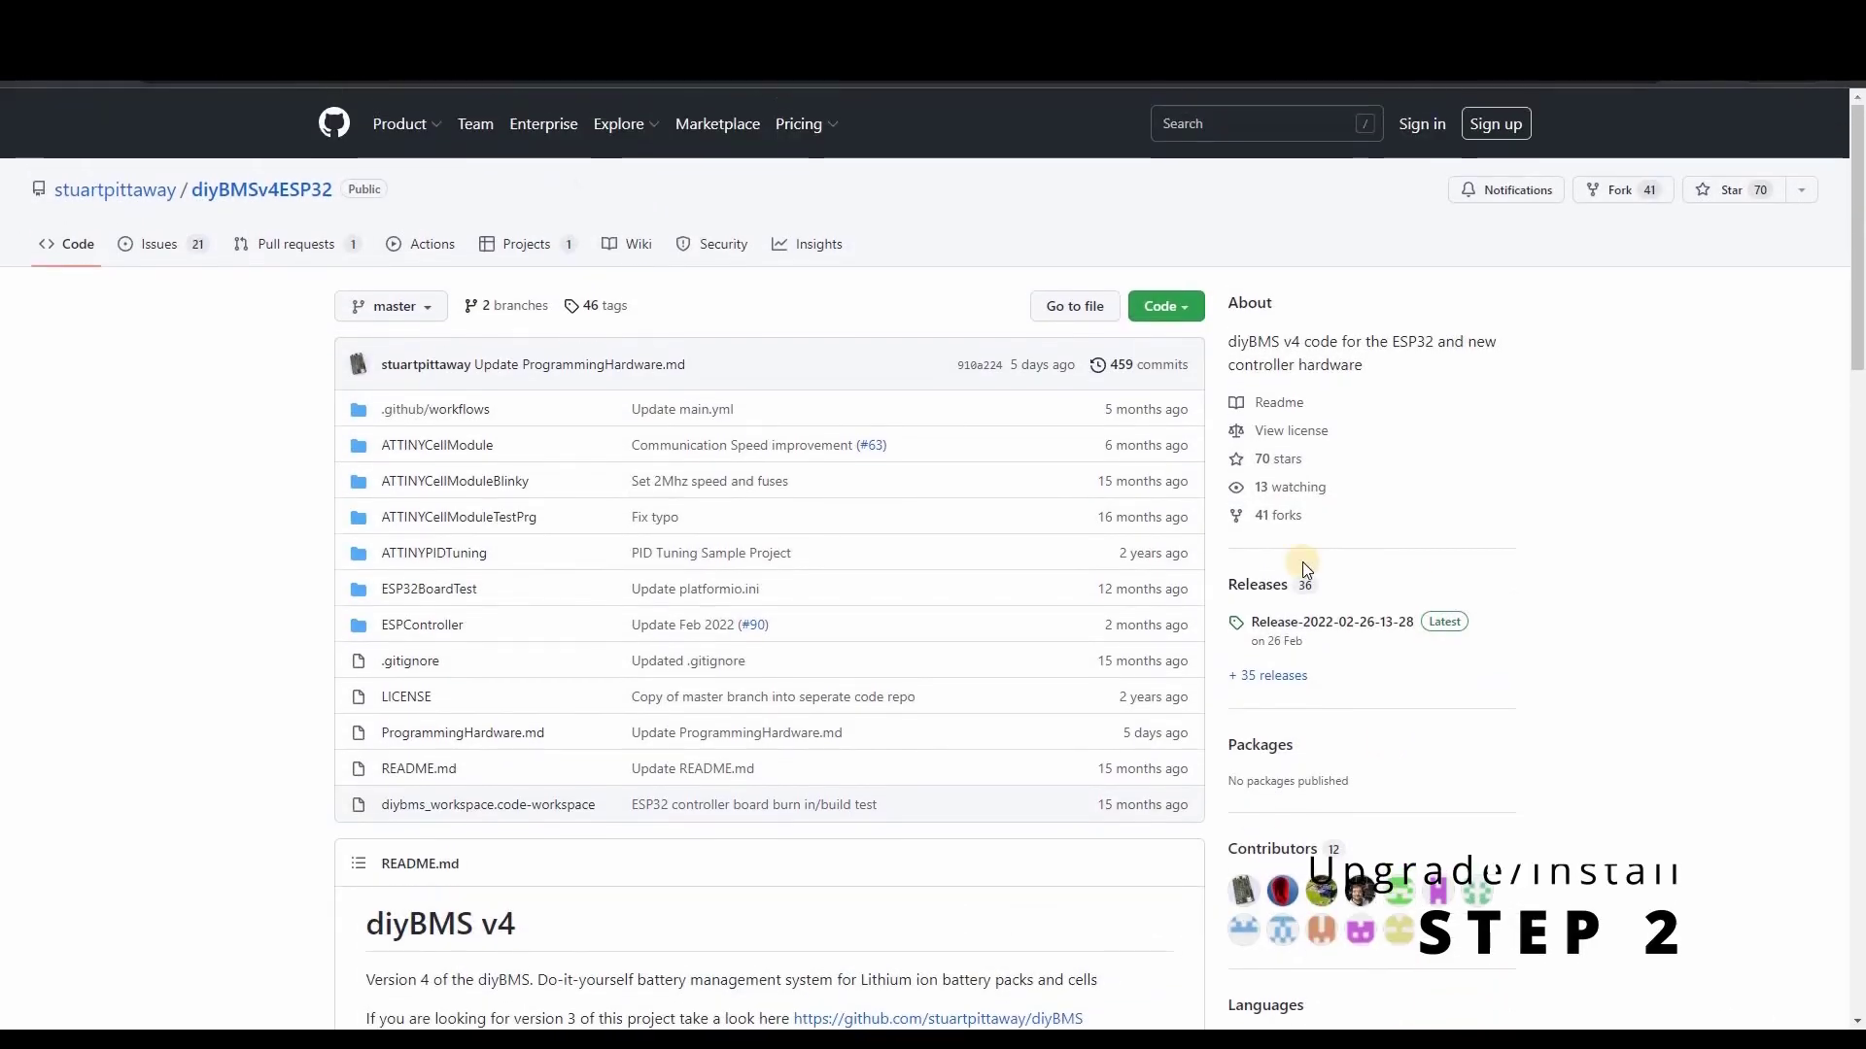
Open the full list of diyBMSv4ESP32 releases from the repository page
click(1268, 675)
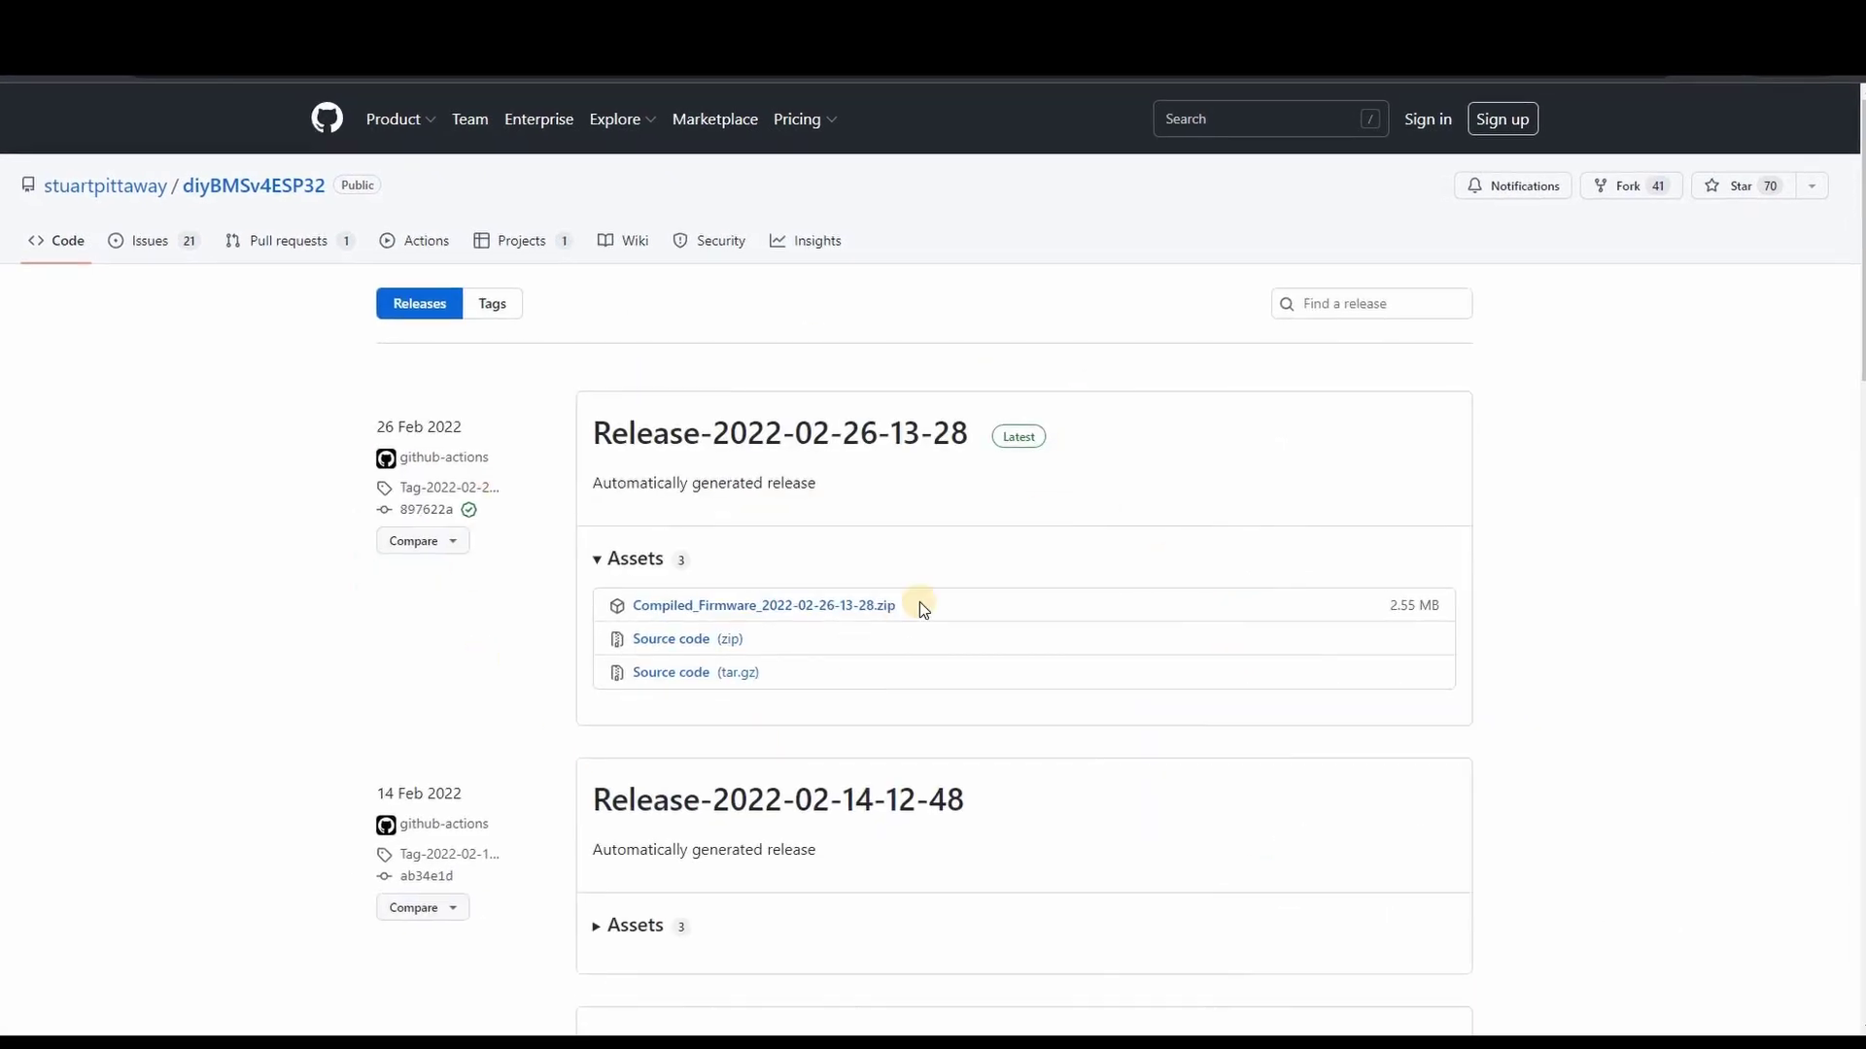
click(821, 615)
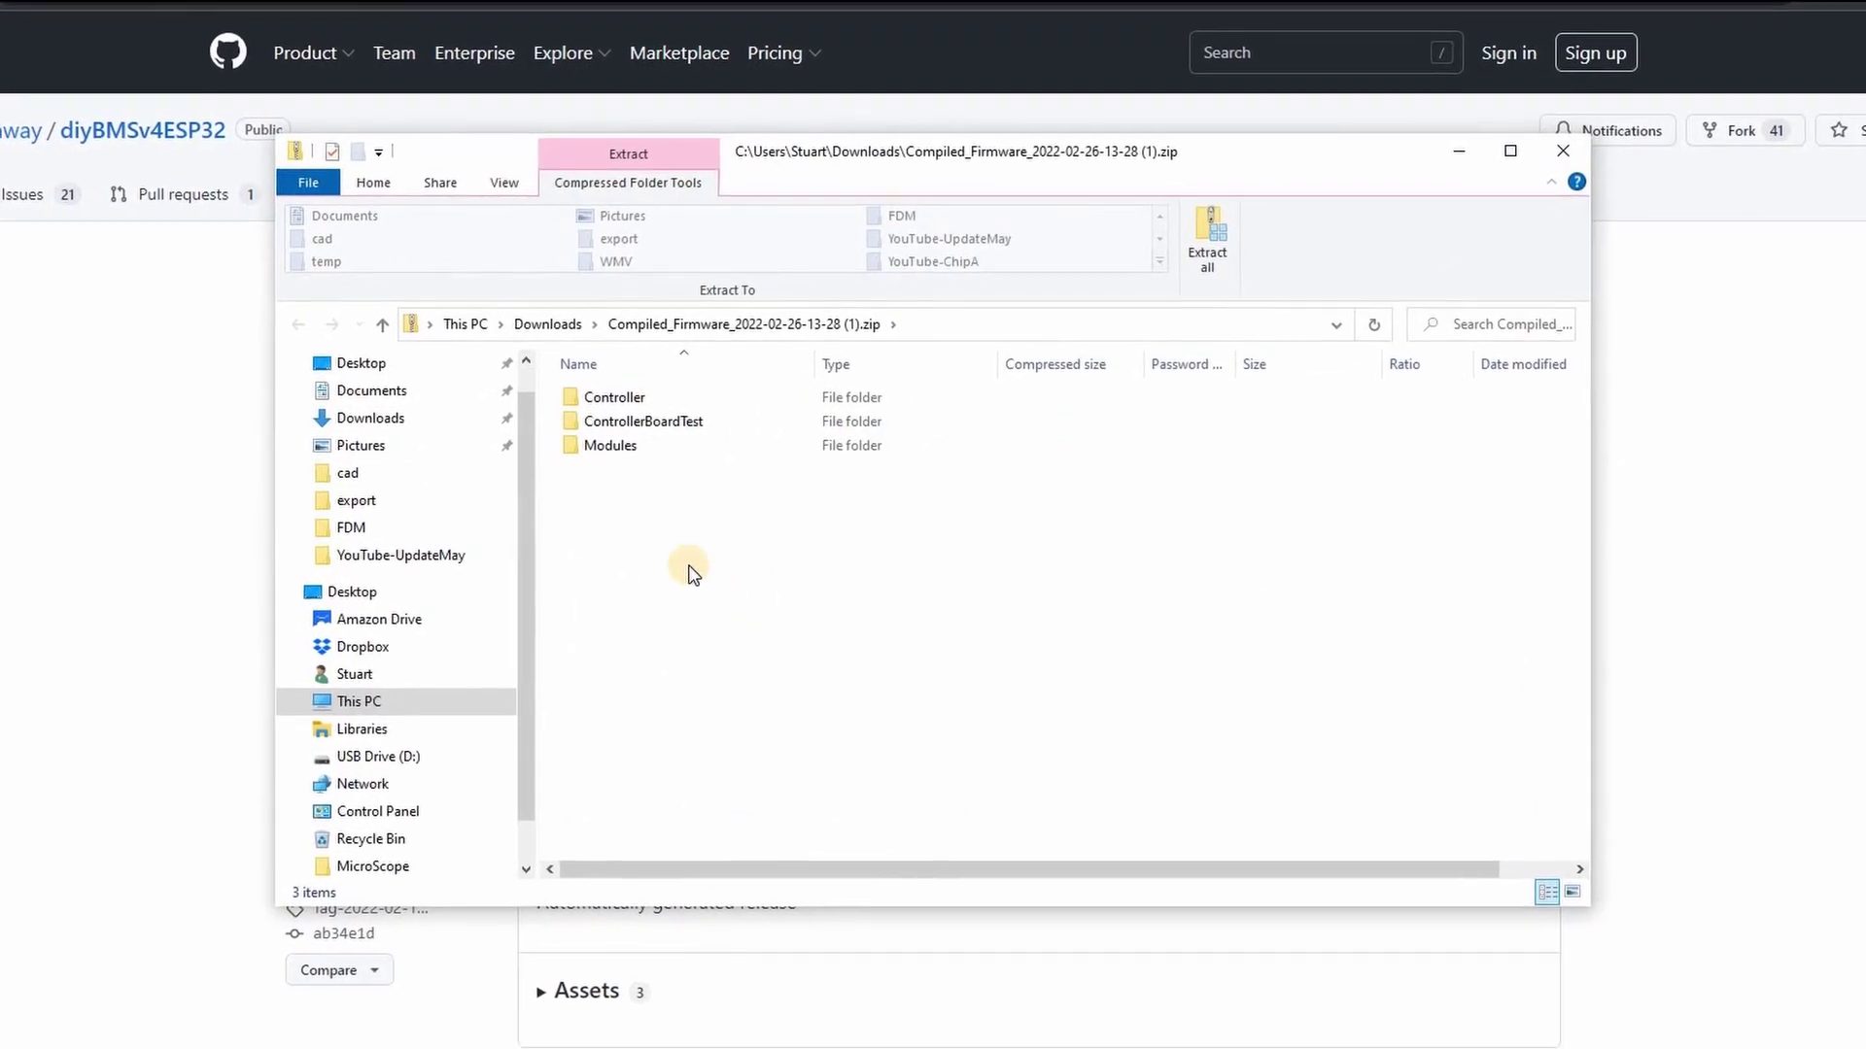
click(640, 399)
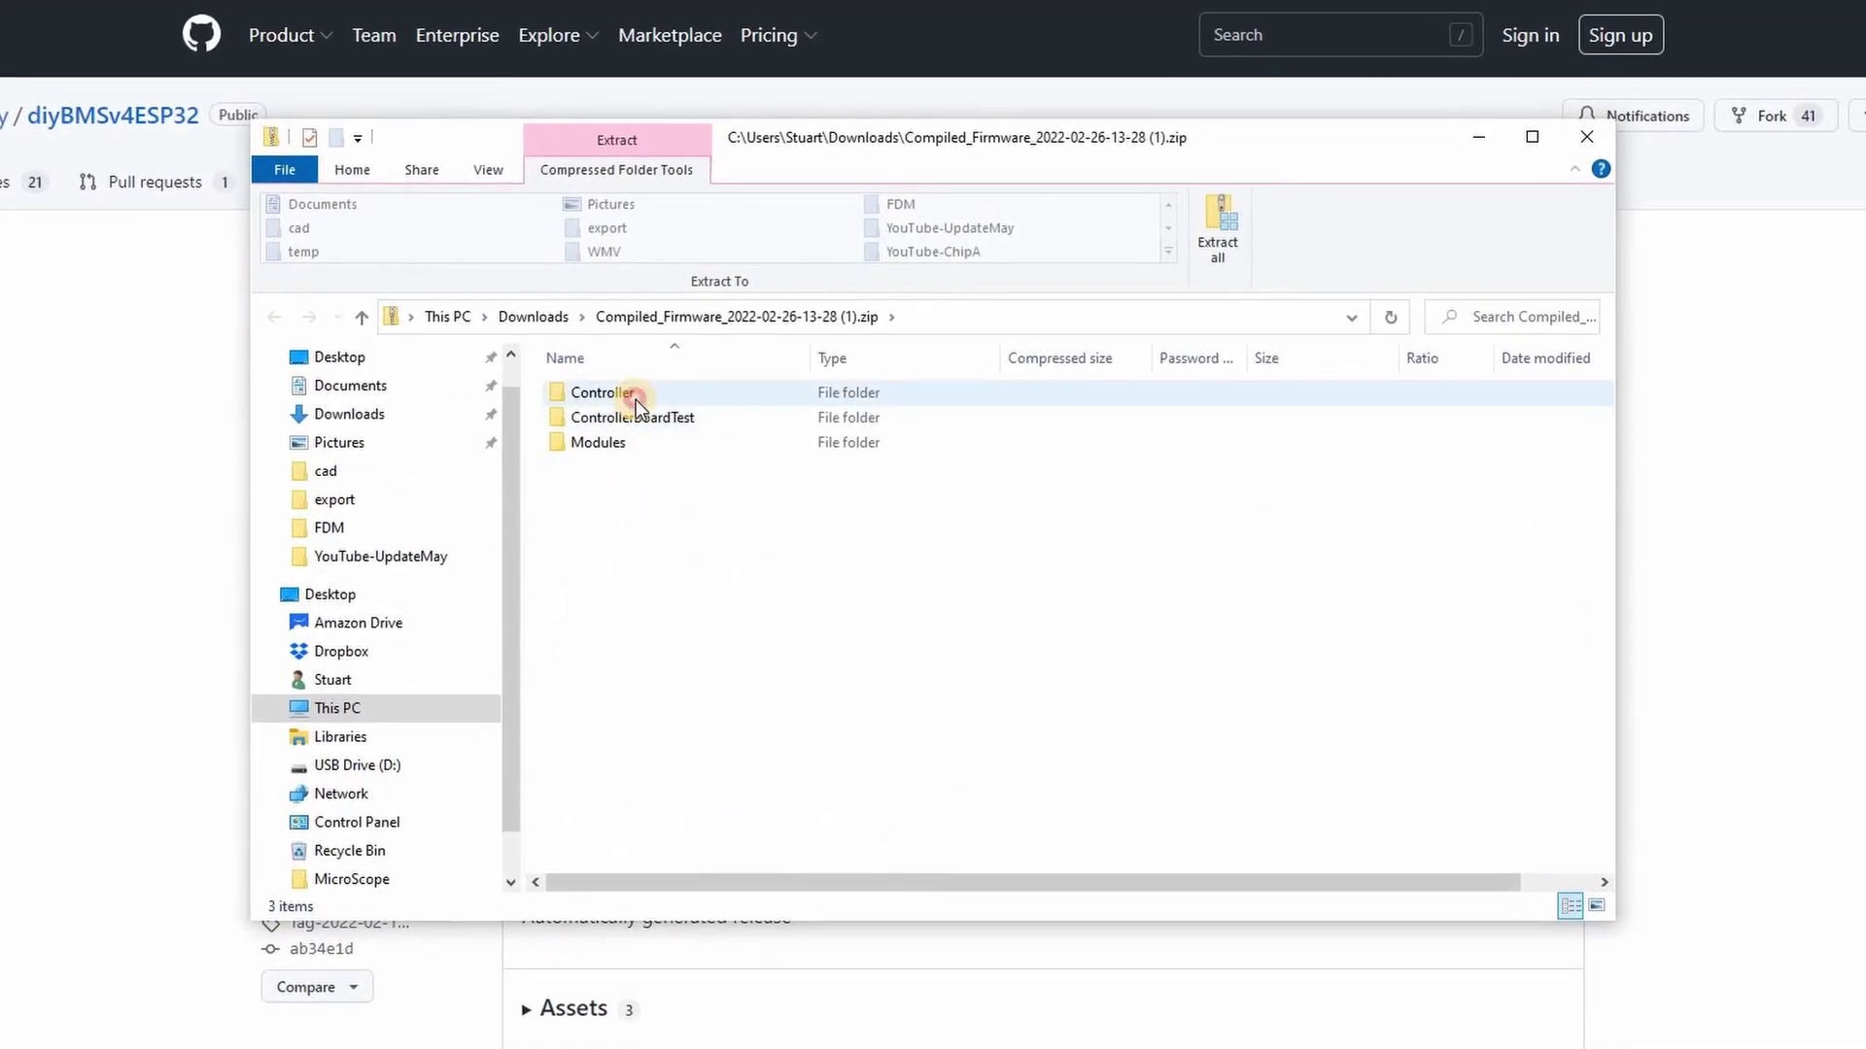
double_click(610, 392)
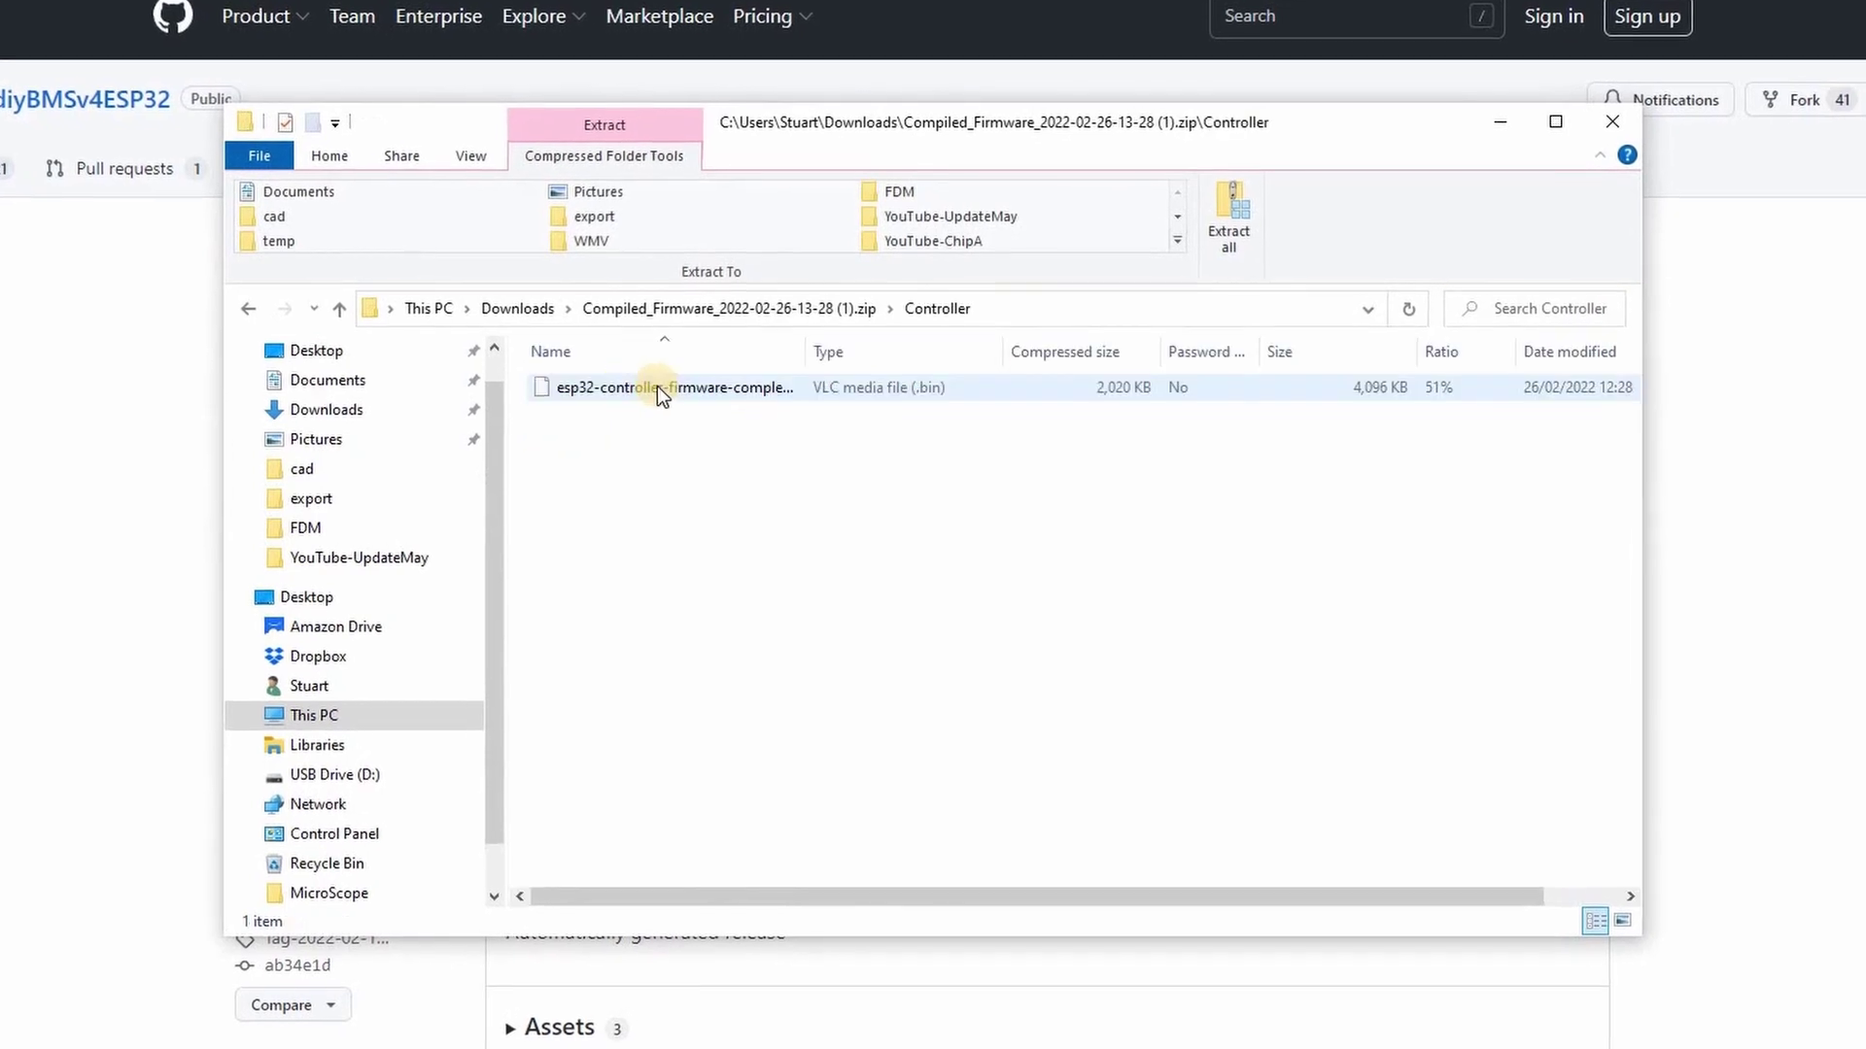
click(787, 383)
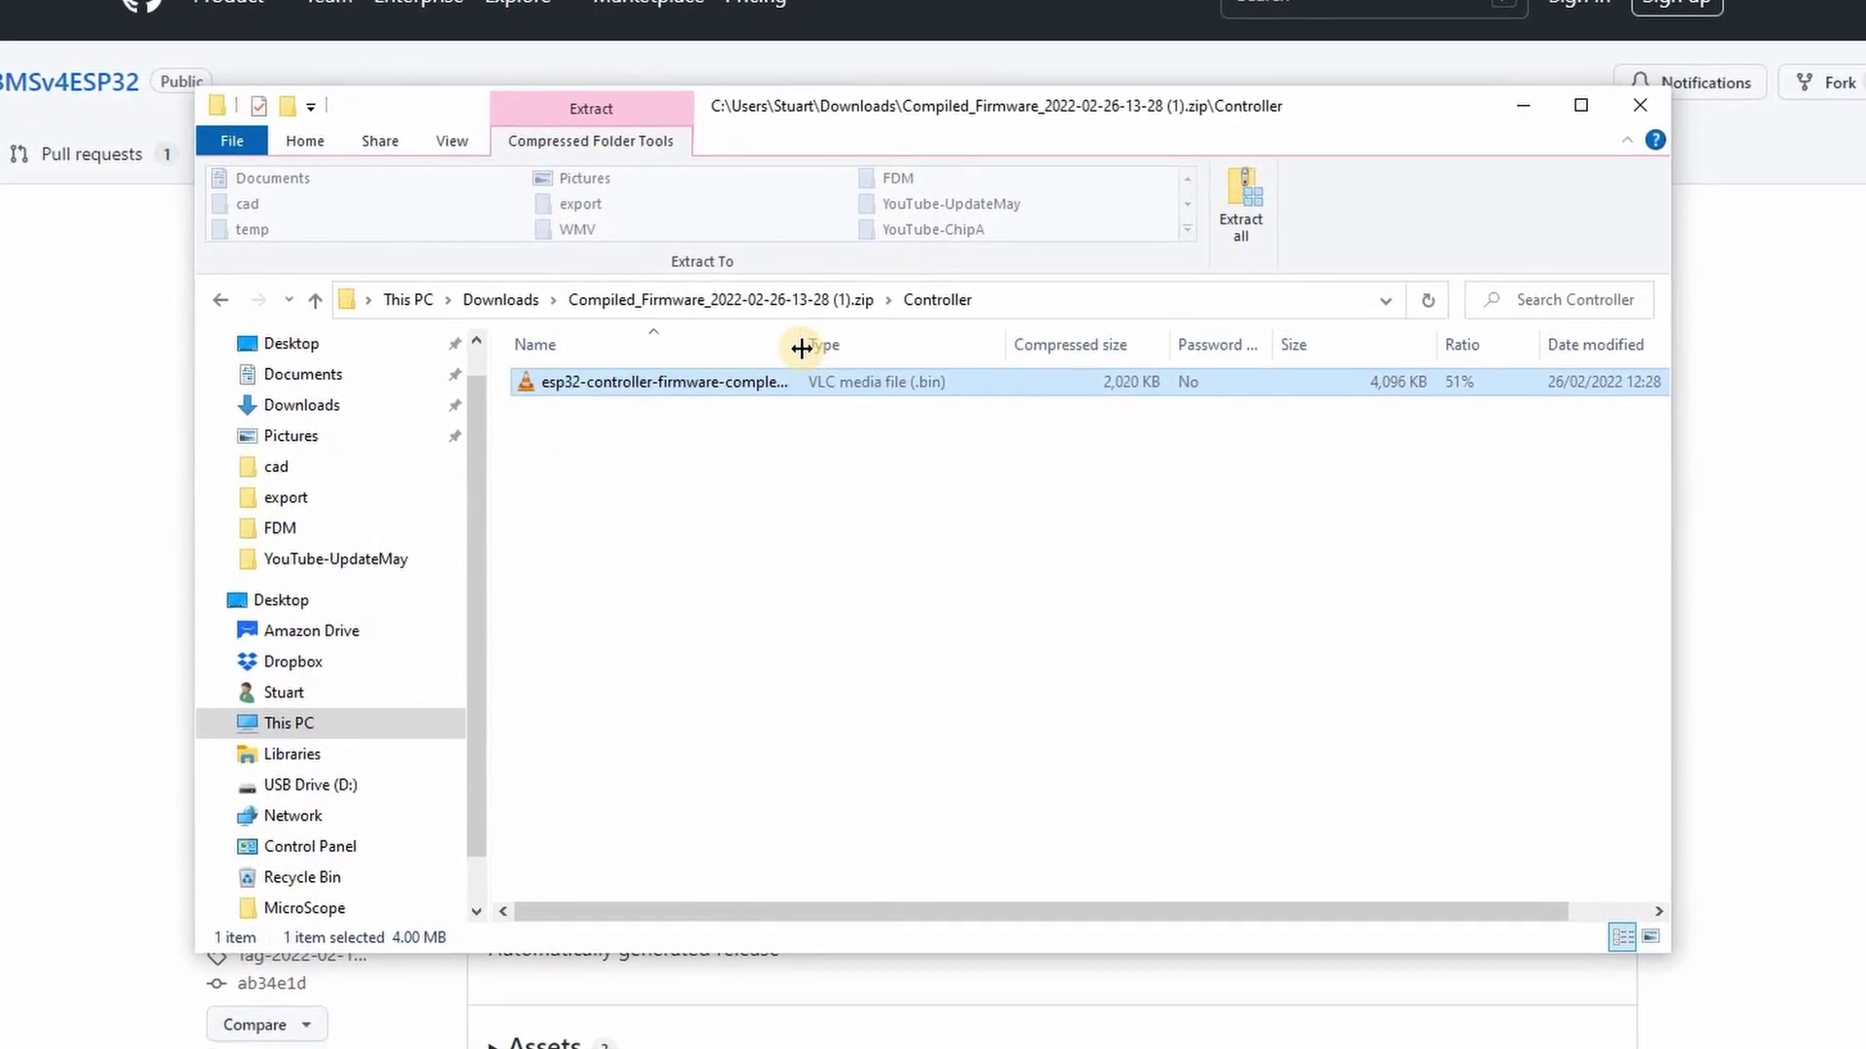
drag(892, 340, 918, 341)
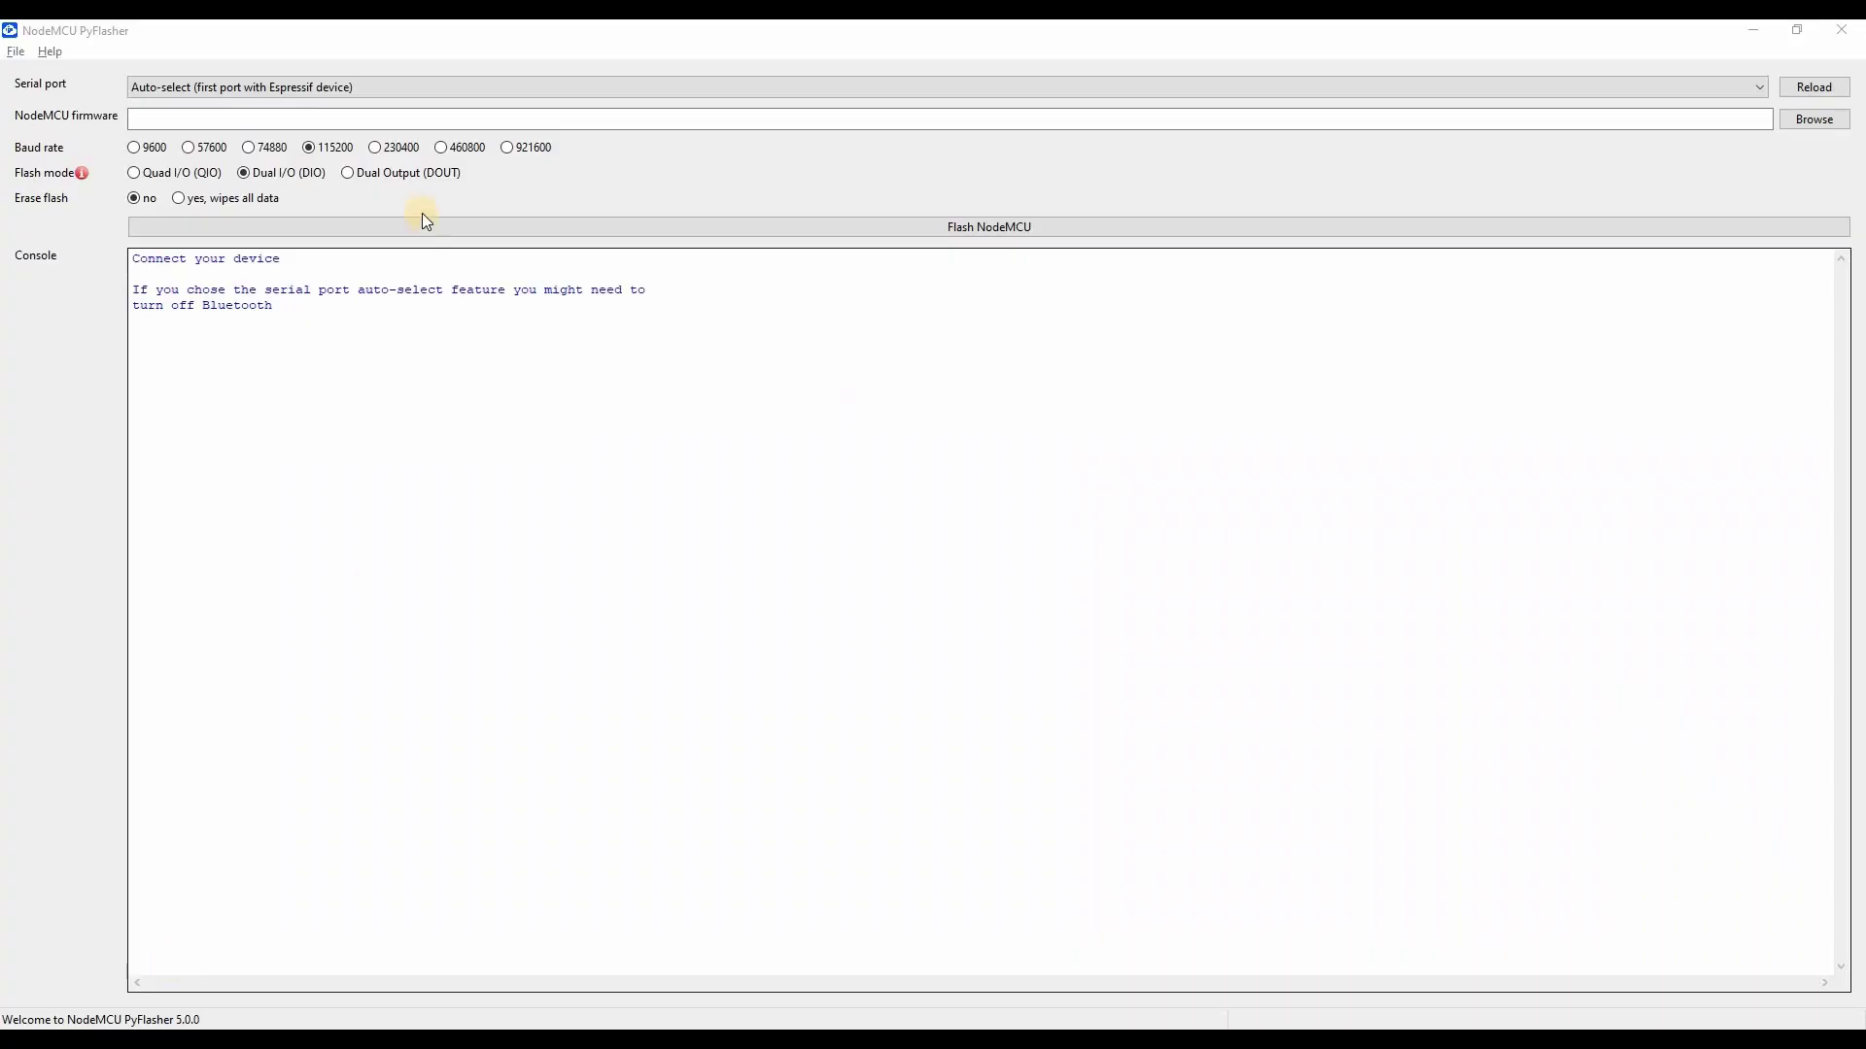
Choose serial port COM4 and paste the esp32-controller-firmware-complete.bin file path
click(423, 92)
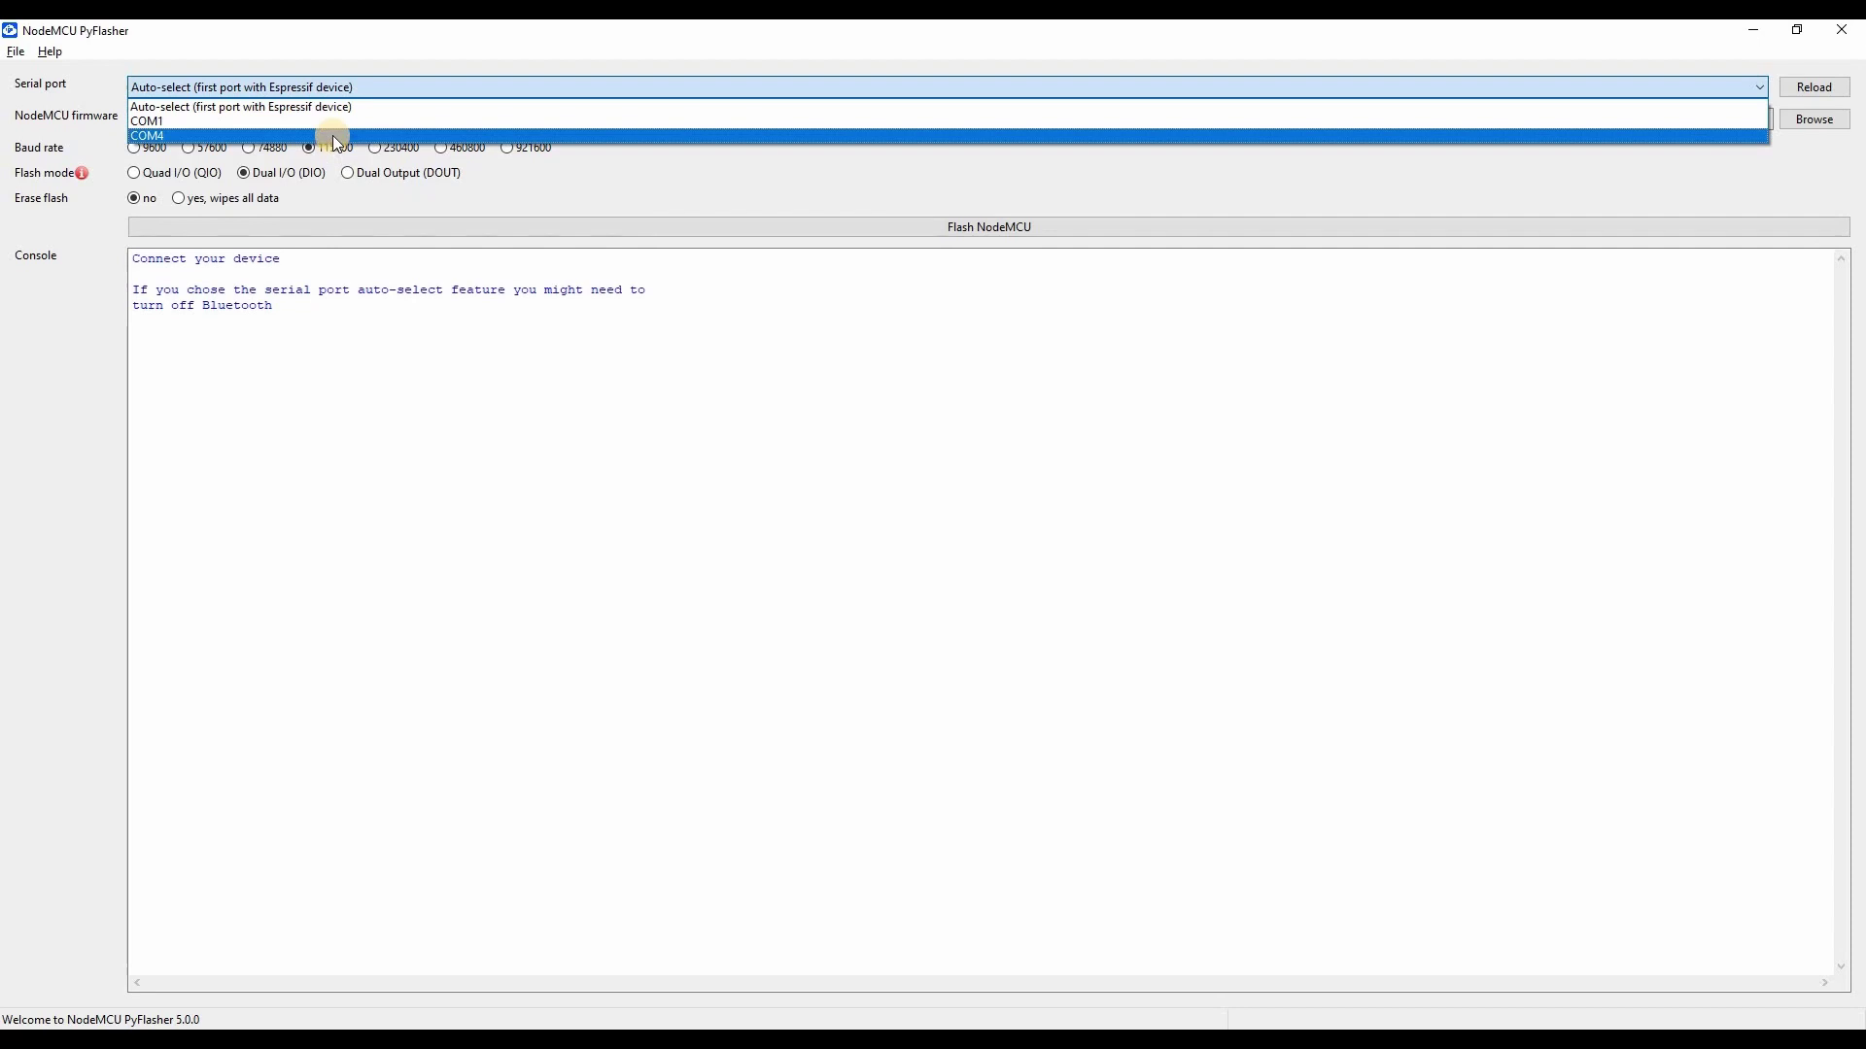
click(333, 136)
click(326, 118)
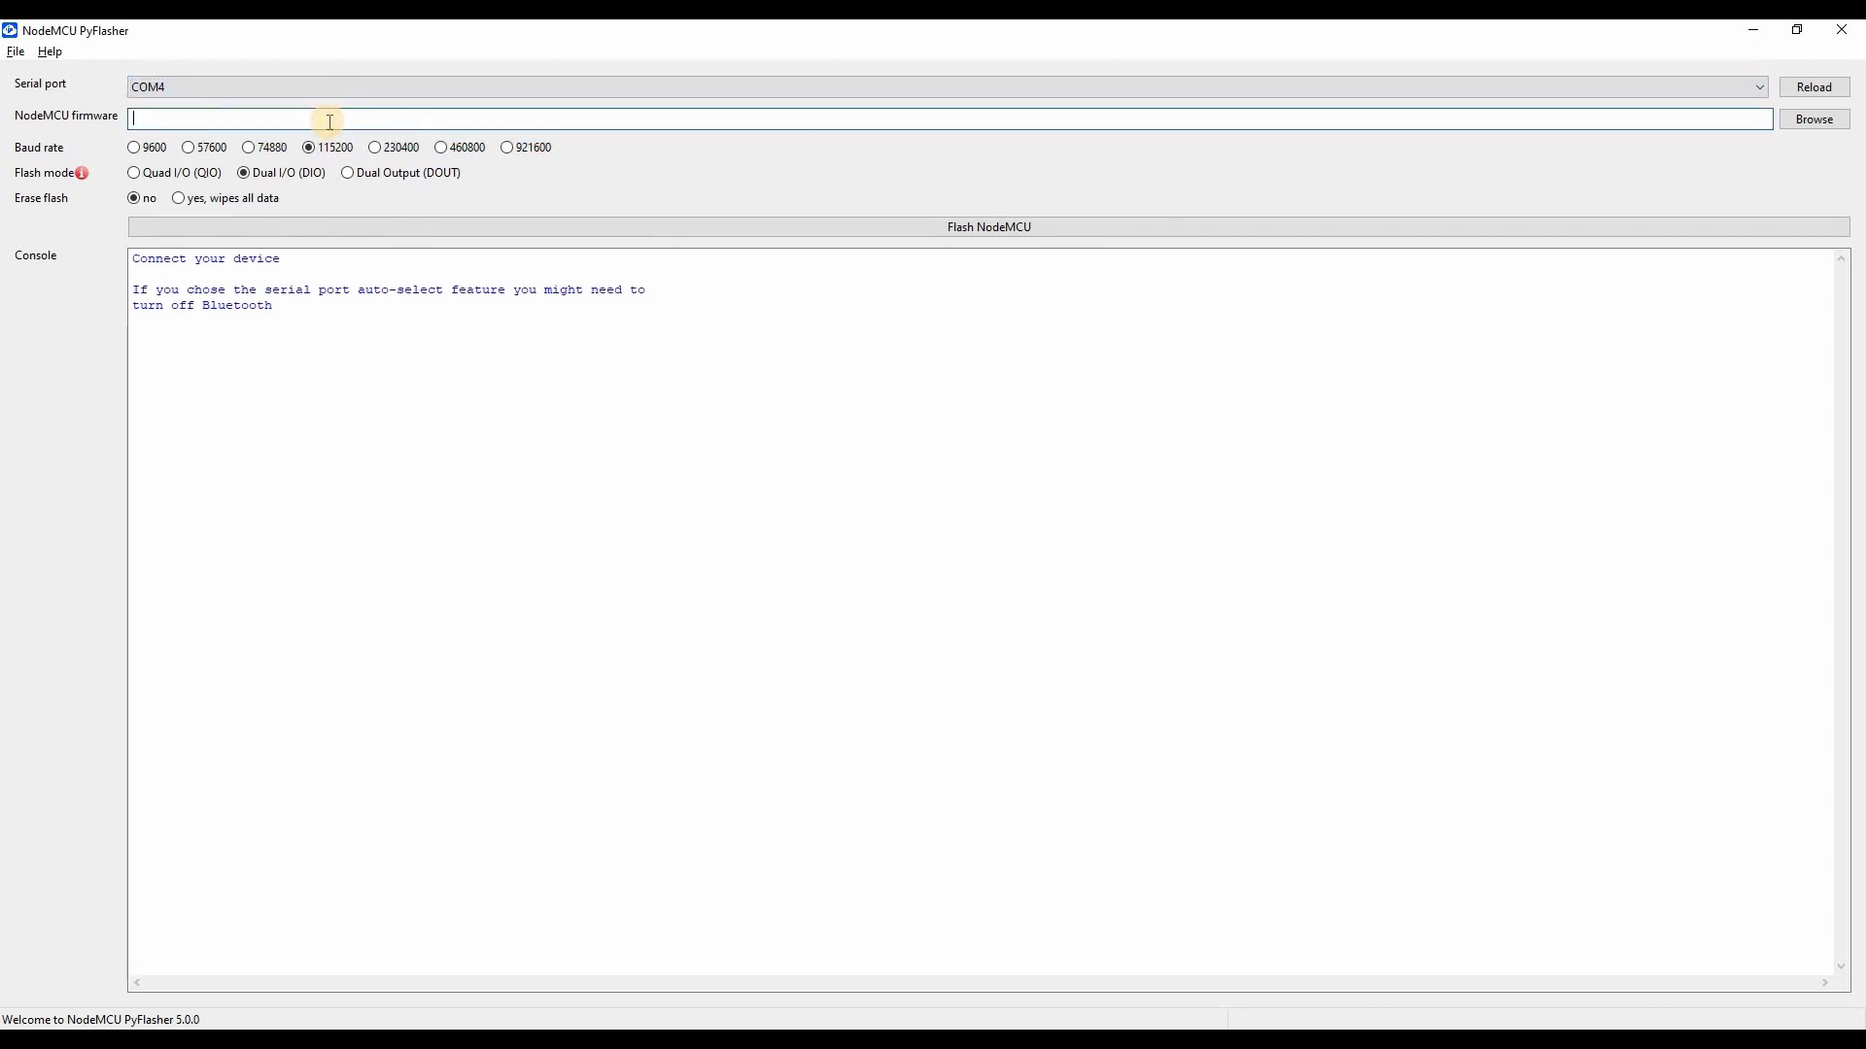
text(C:\Users\Stuart\Downloads\firmware\esp32-controller-firmware-complete.bin)
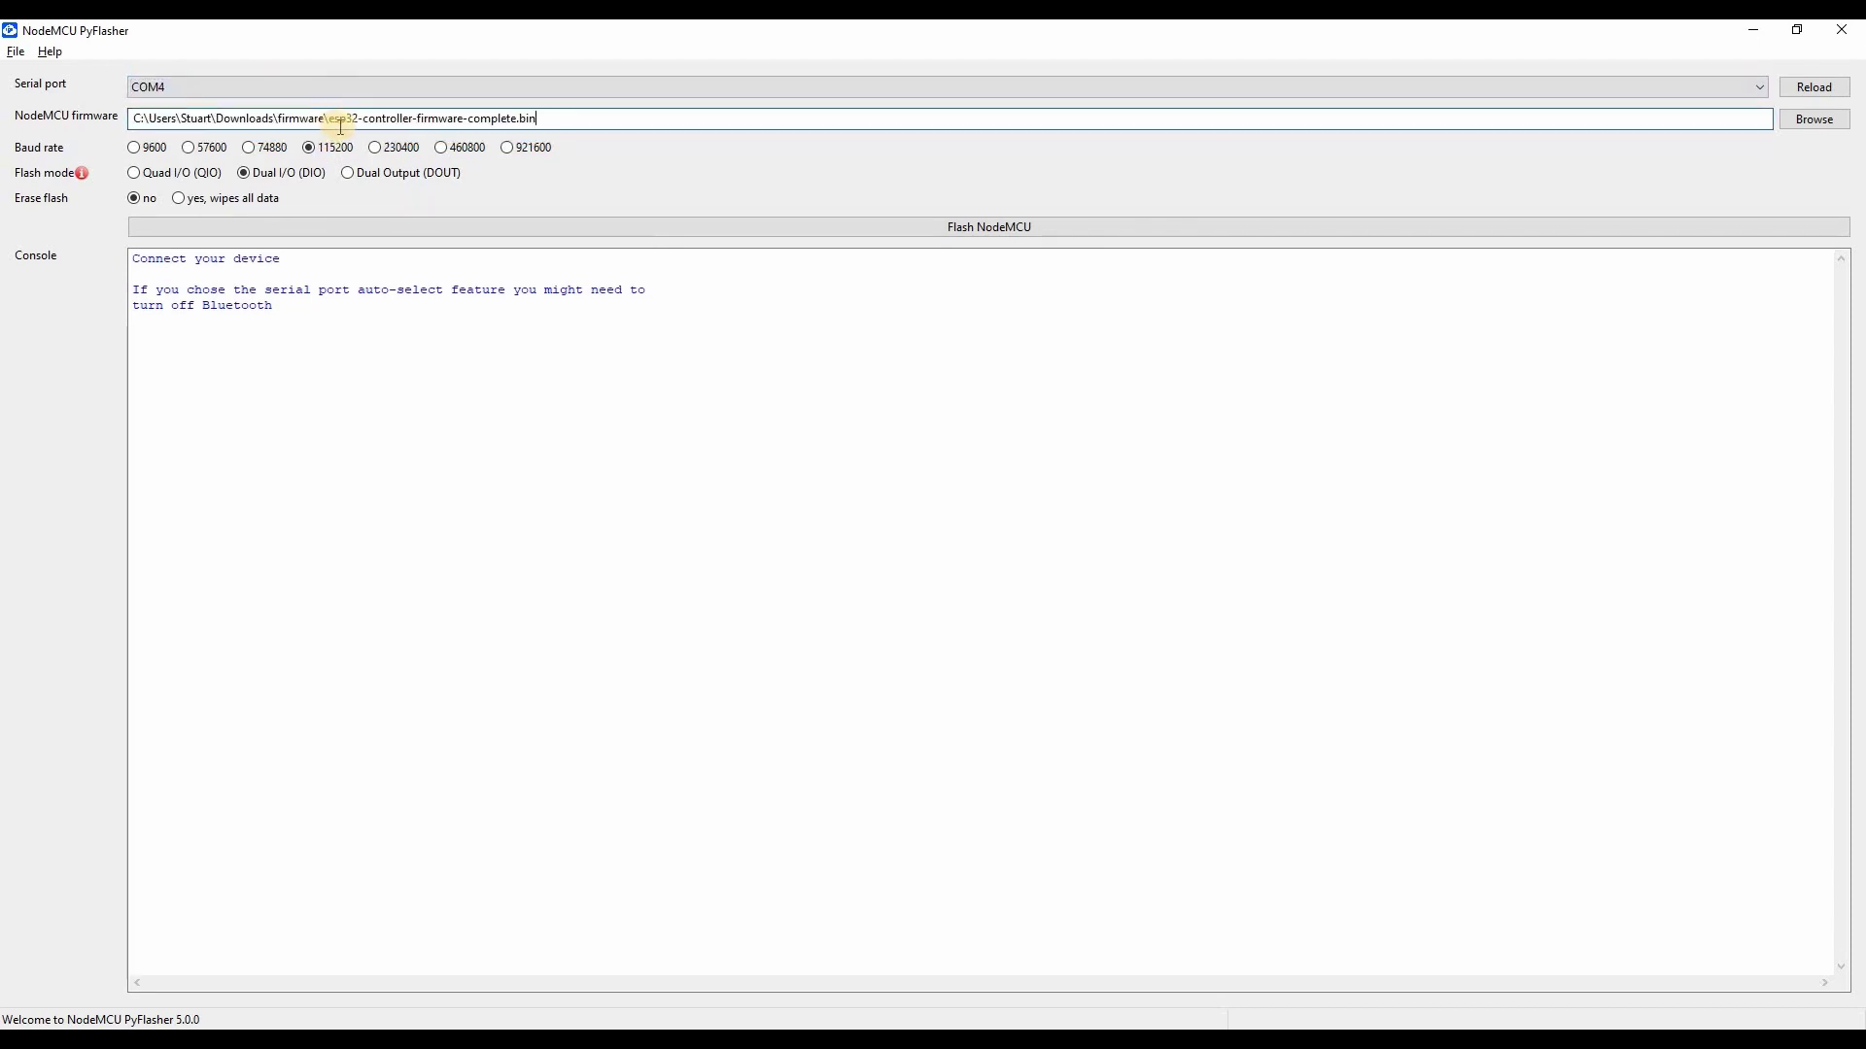
Set 921600 baud, DIO flash mode and erase flash, then flash the firmware
click(505, 148)
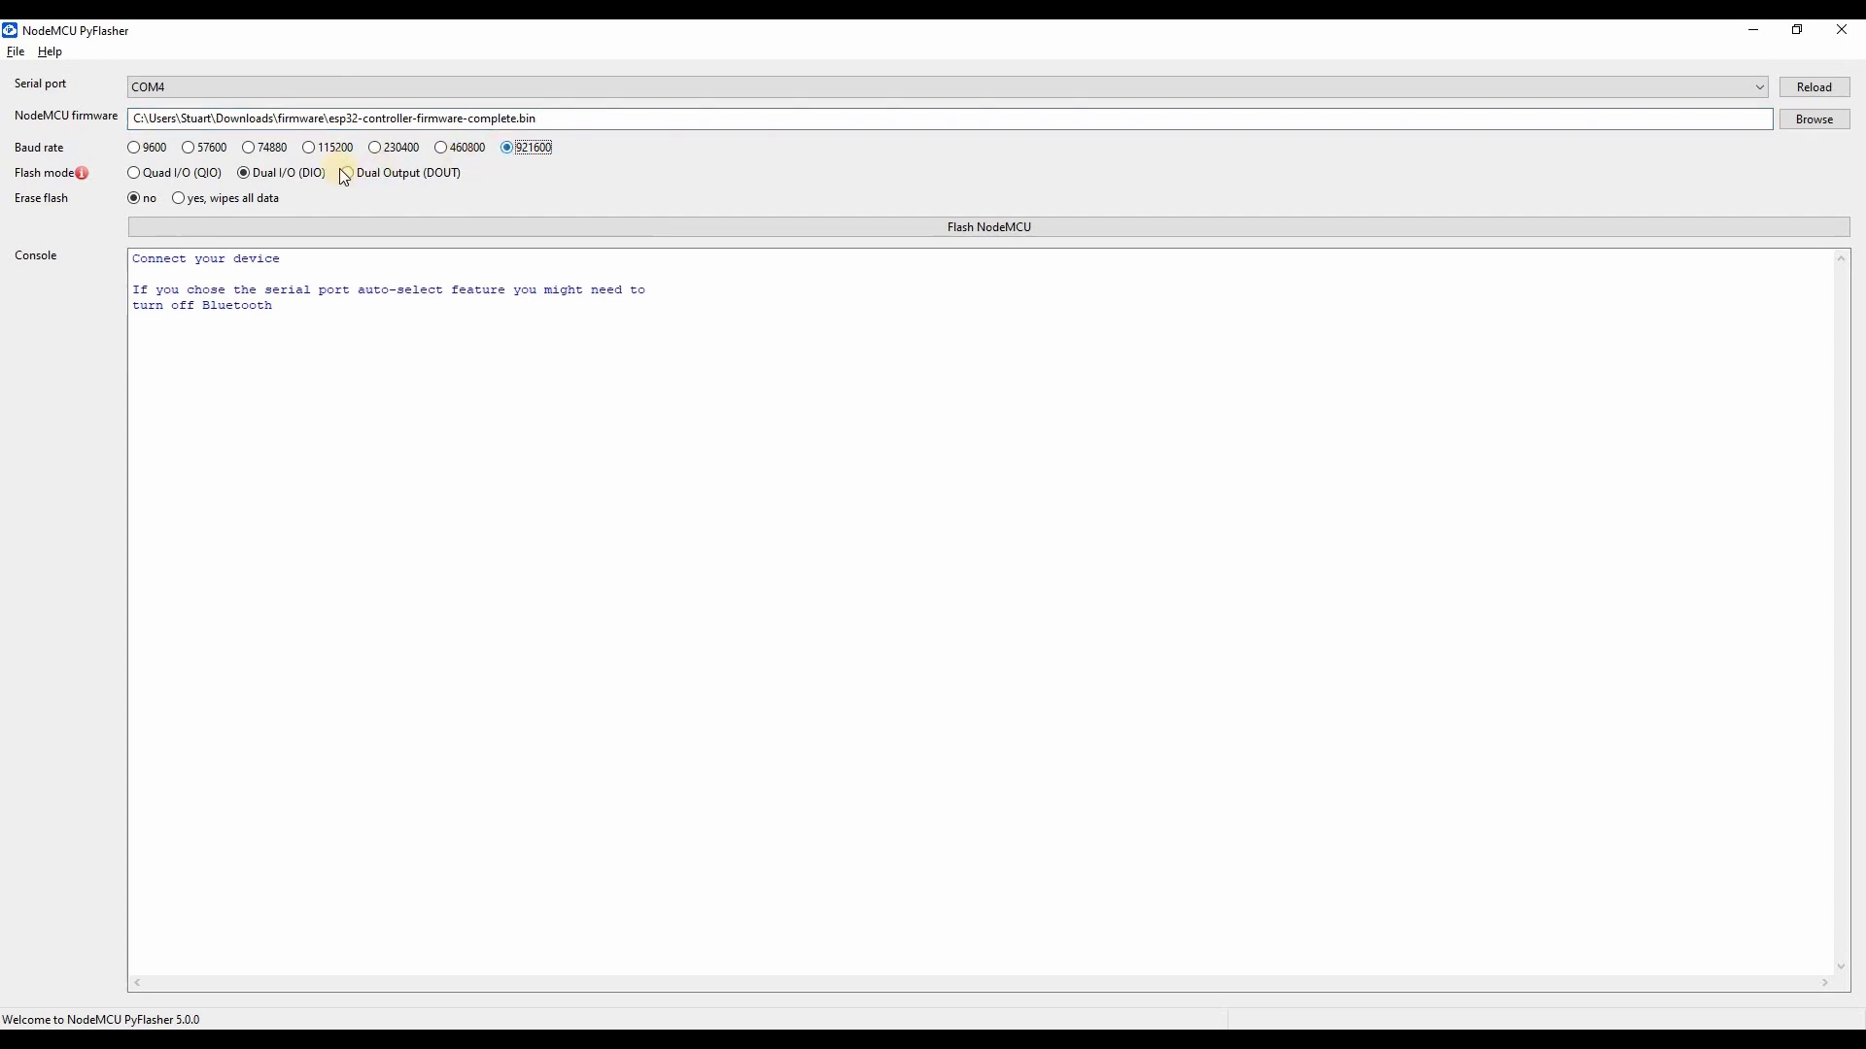
click(300, 172)
click(219, 202)
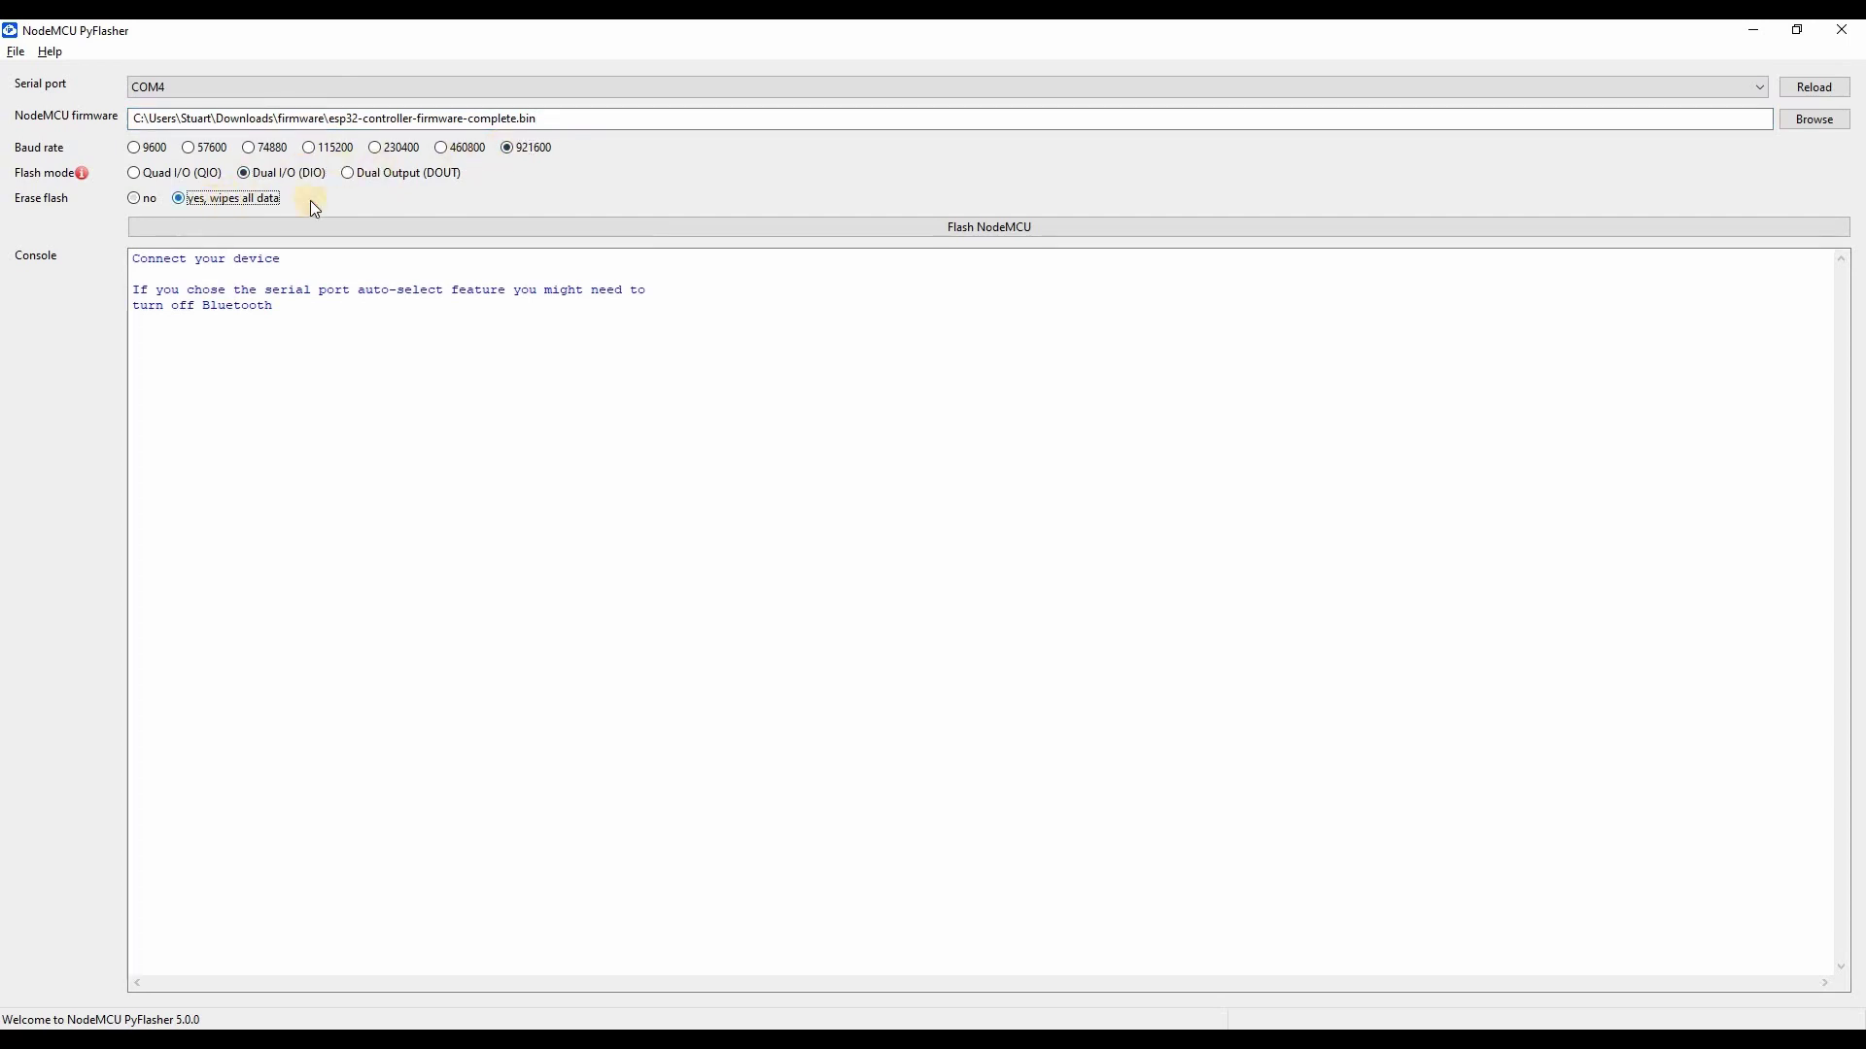
click(968, 232)
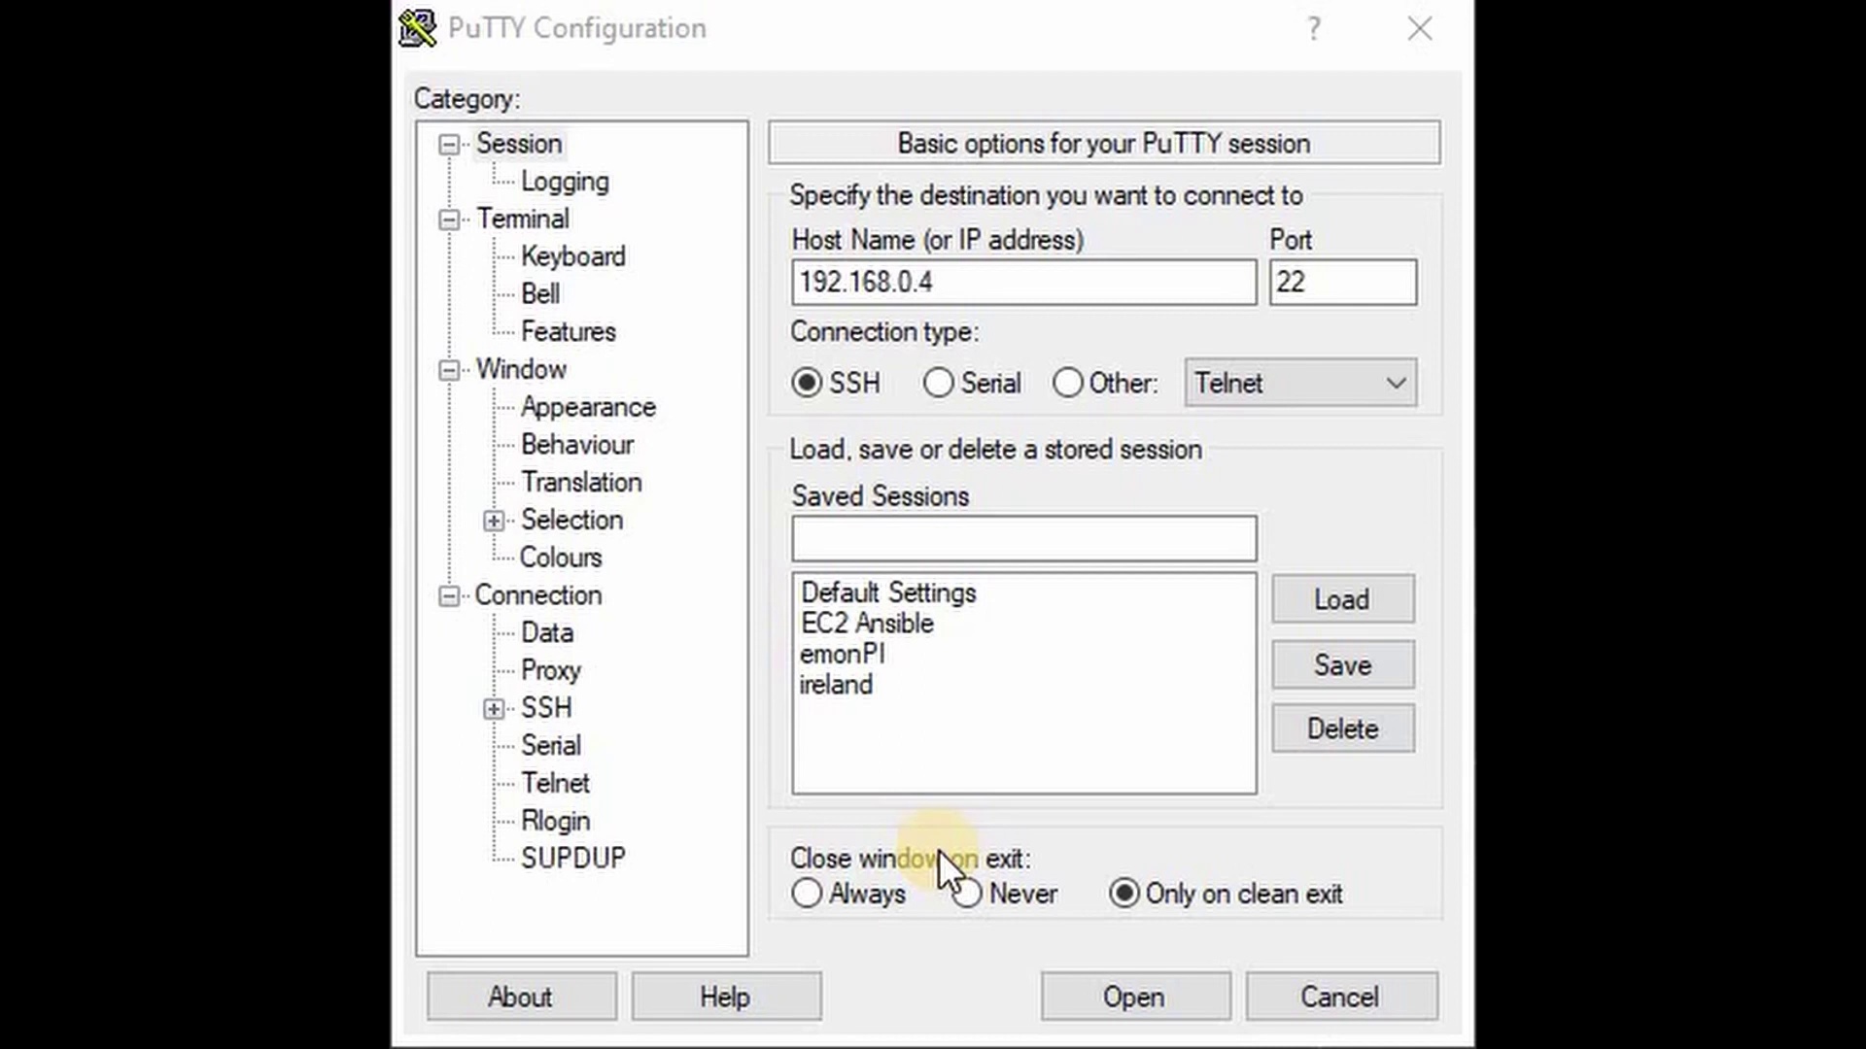
Switch PuTTY to a Serial connection on COM4 with speed 115200
click(939, 384)
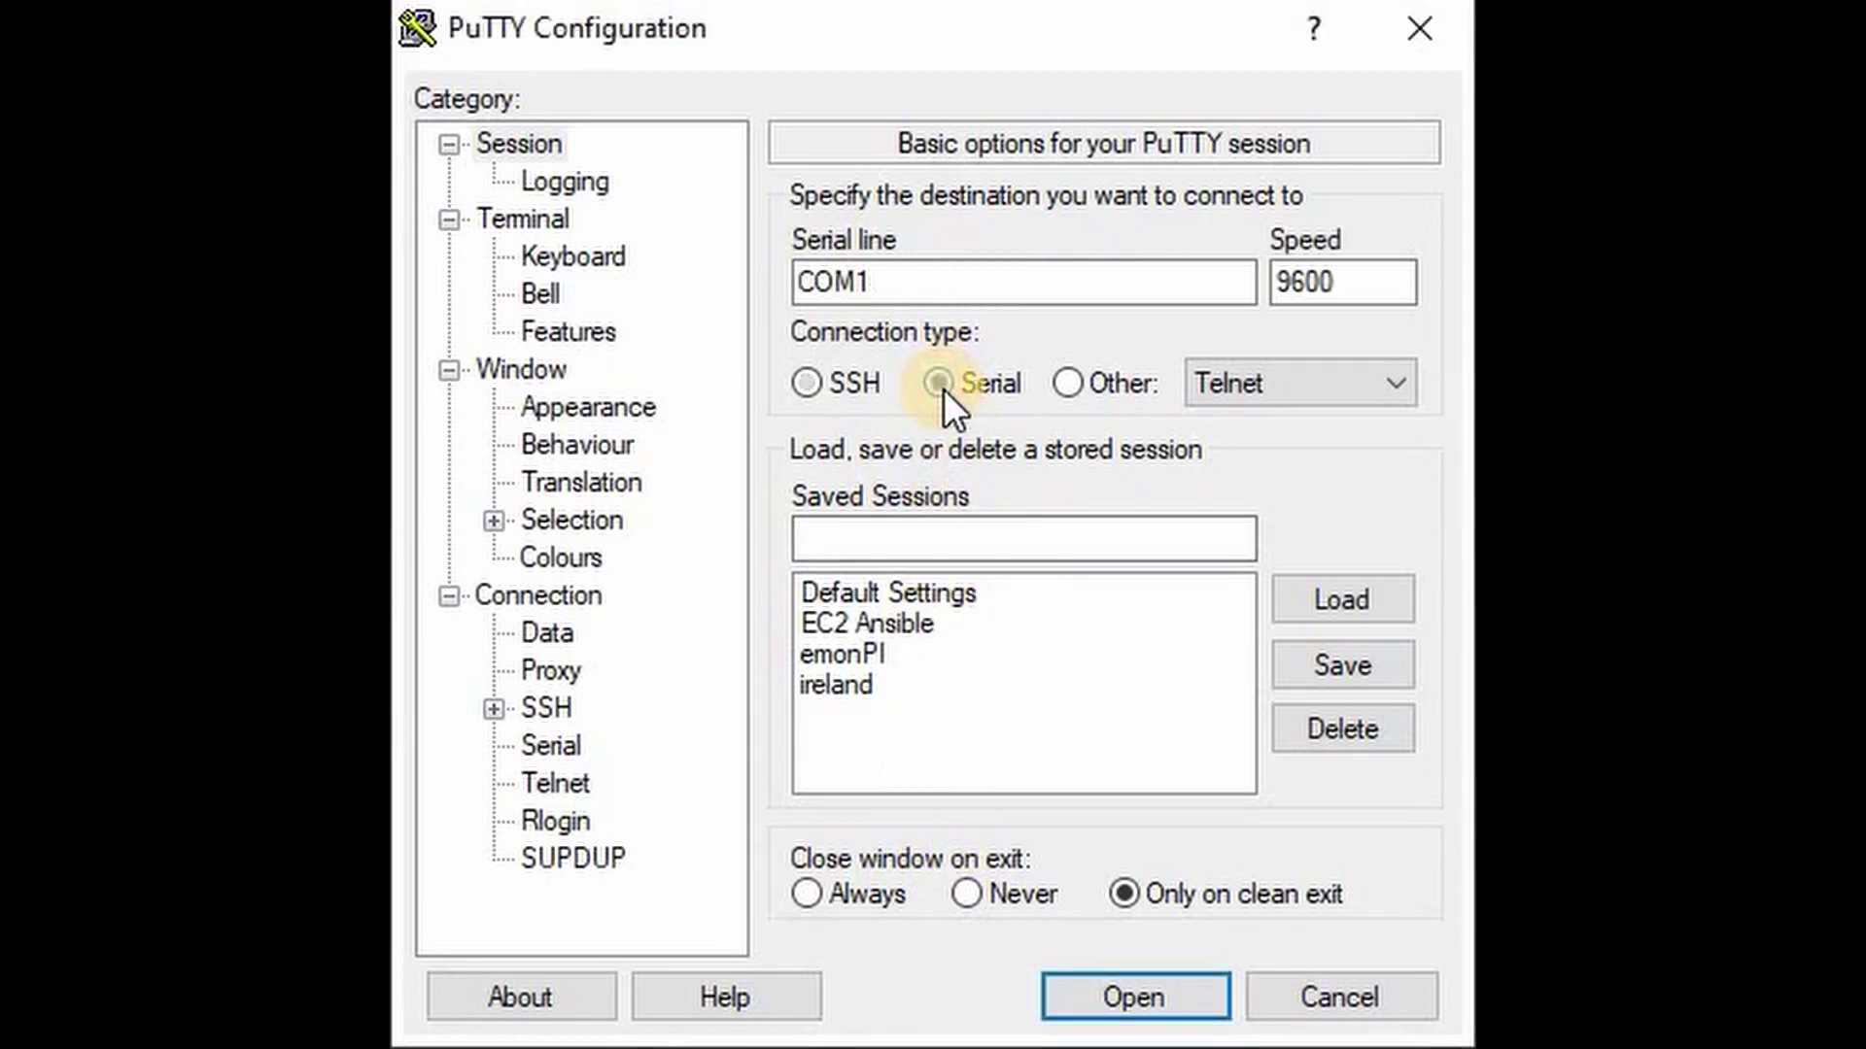
click(938, 283)
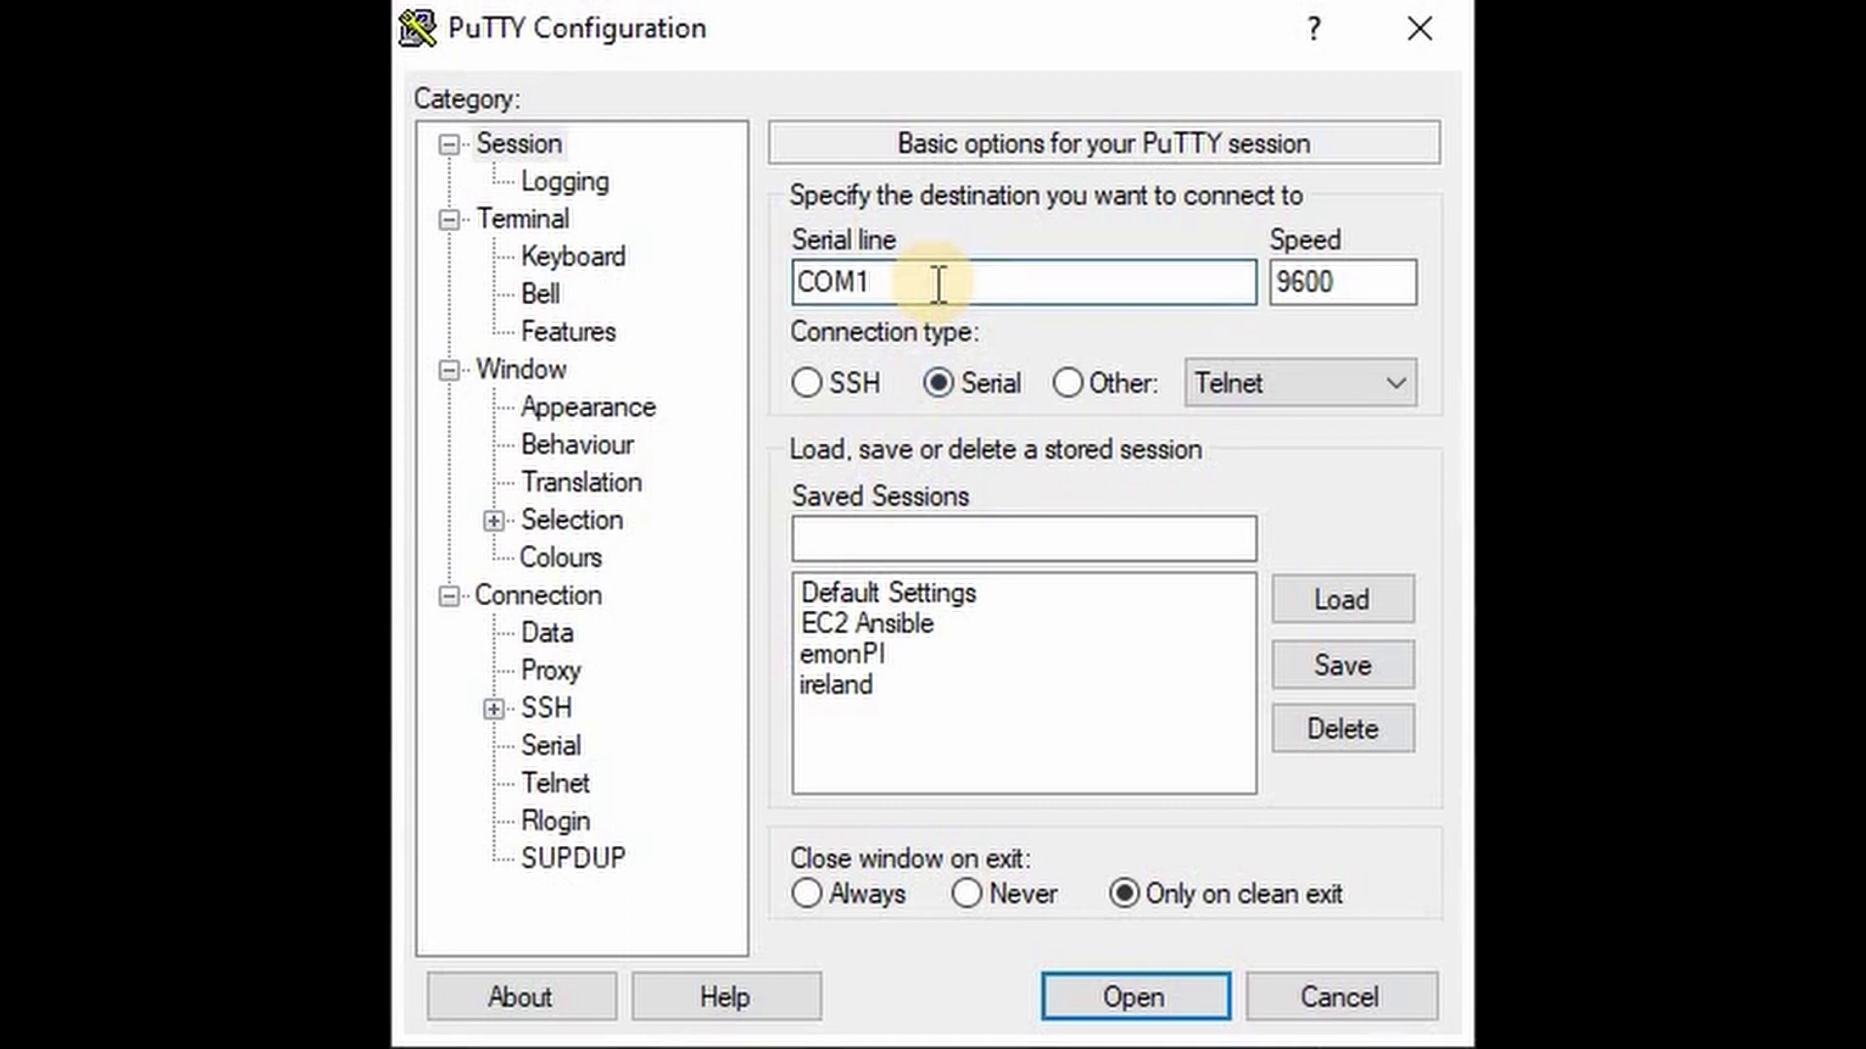
key(BackSpace)
key(BackSpace)
key(BackSpace)
text(COM4)
key(Tab)
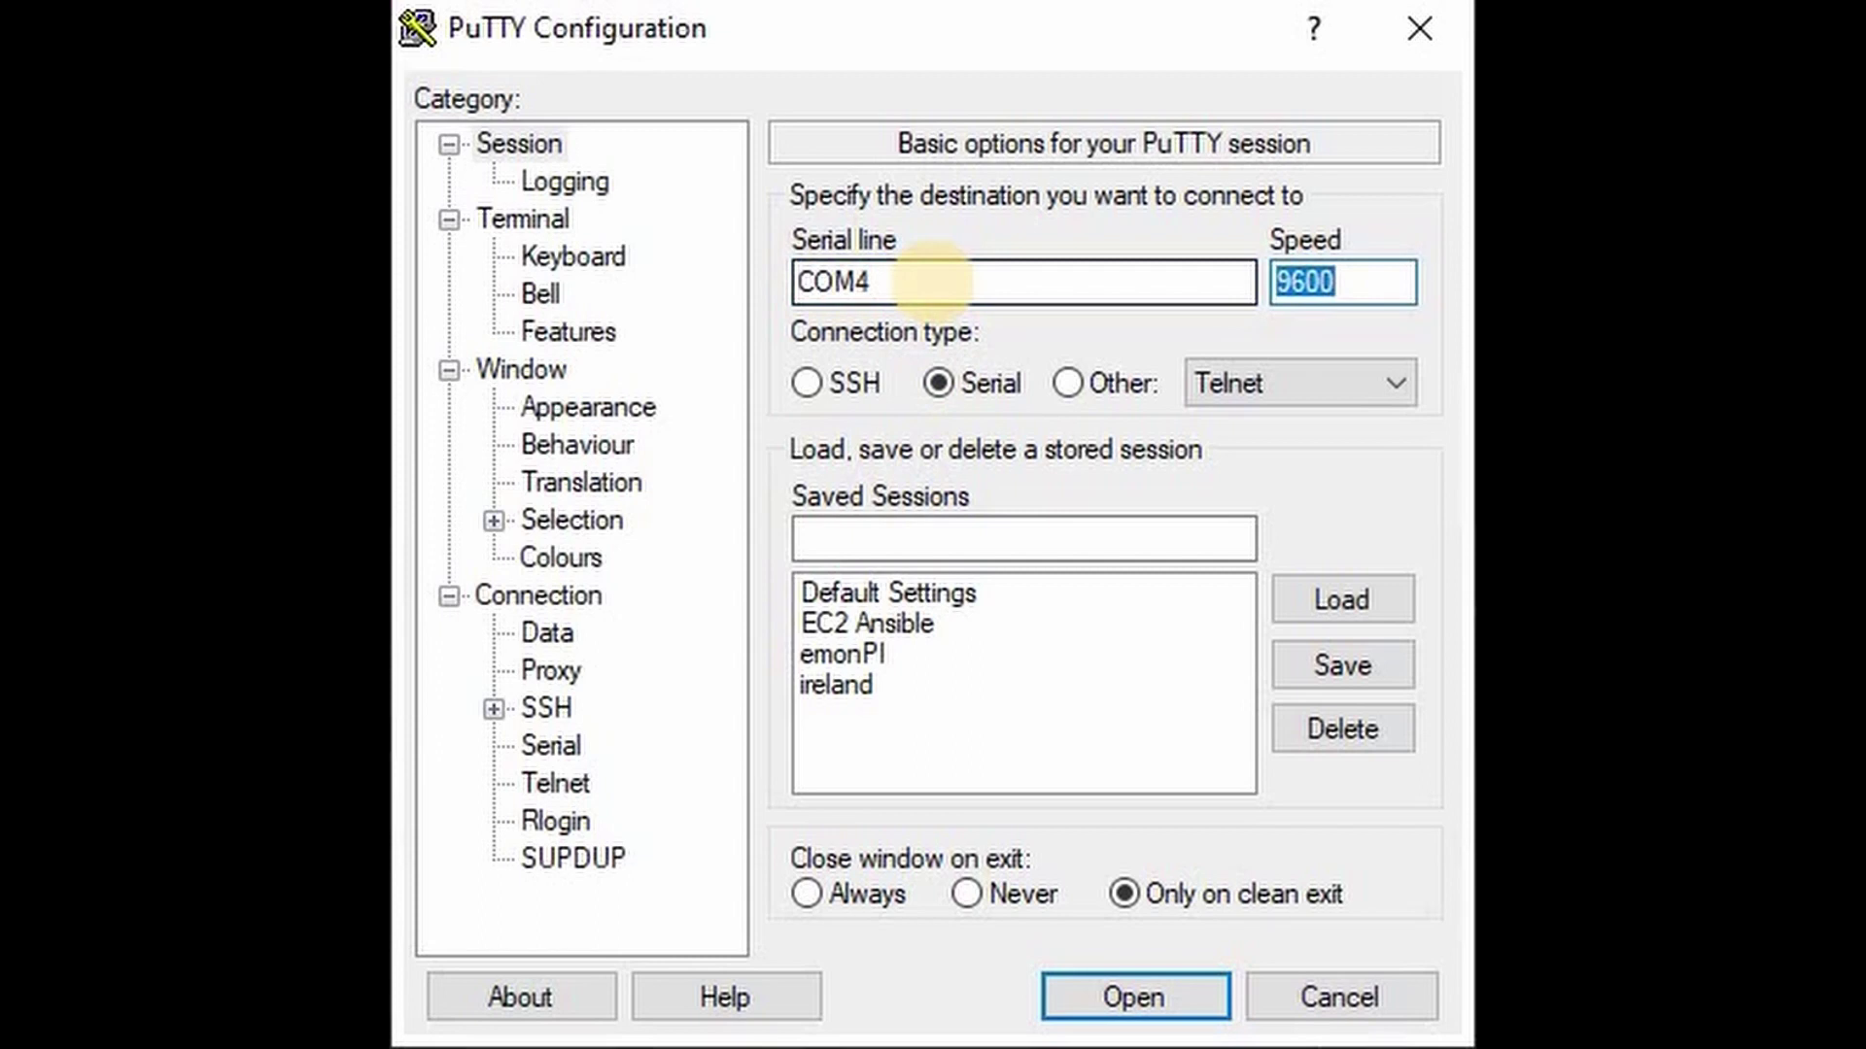
text(1152)
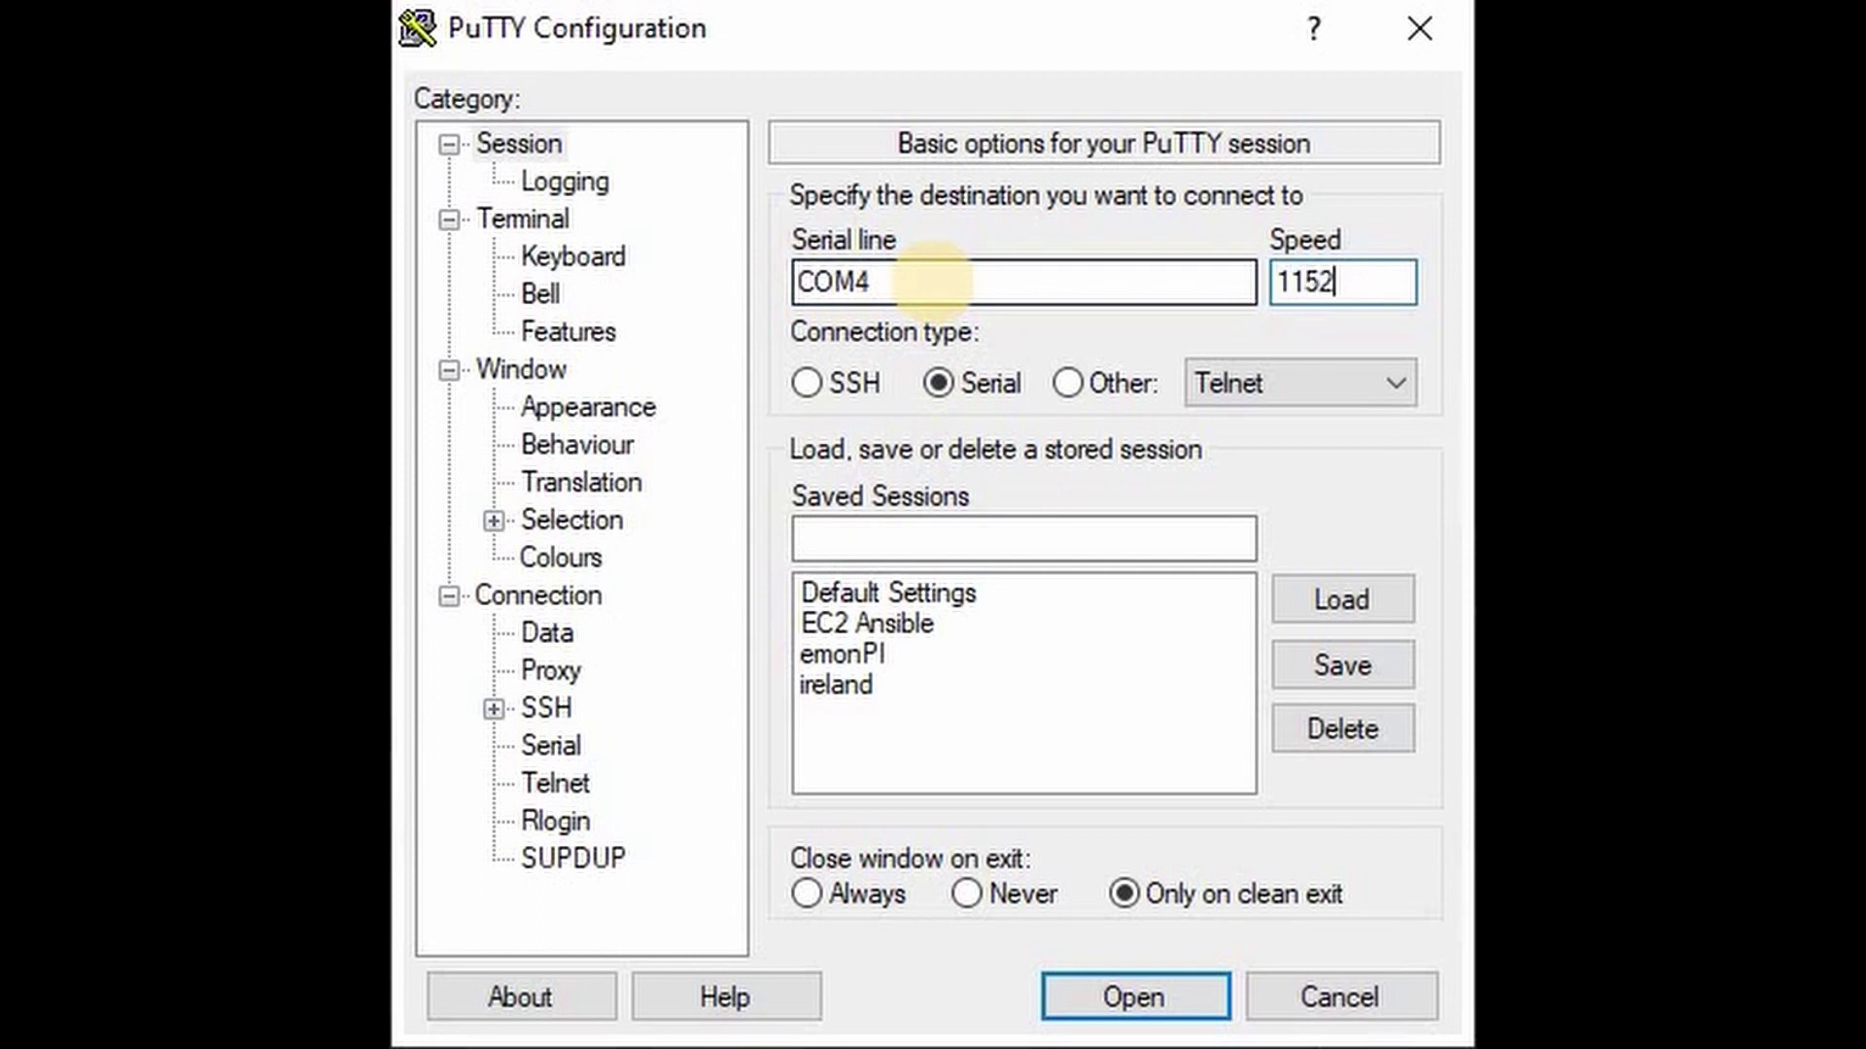
text(00)
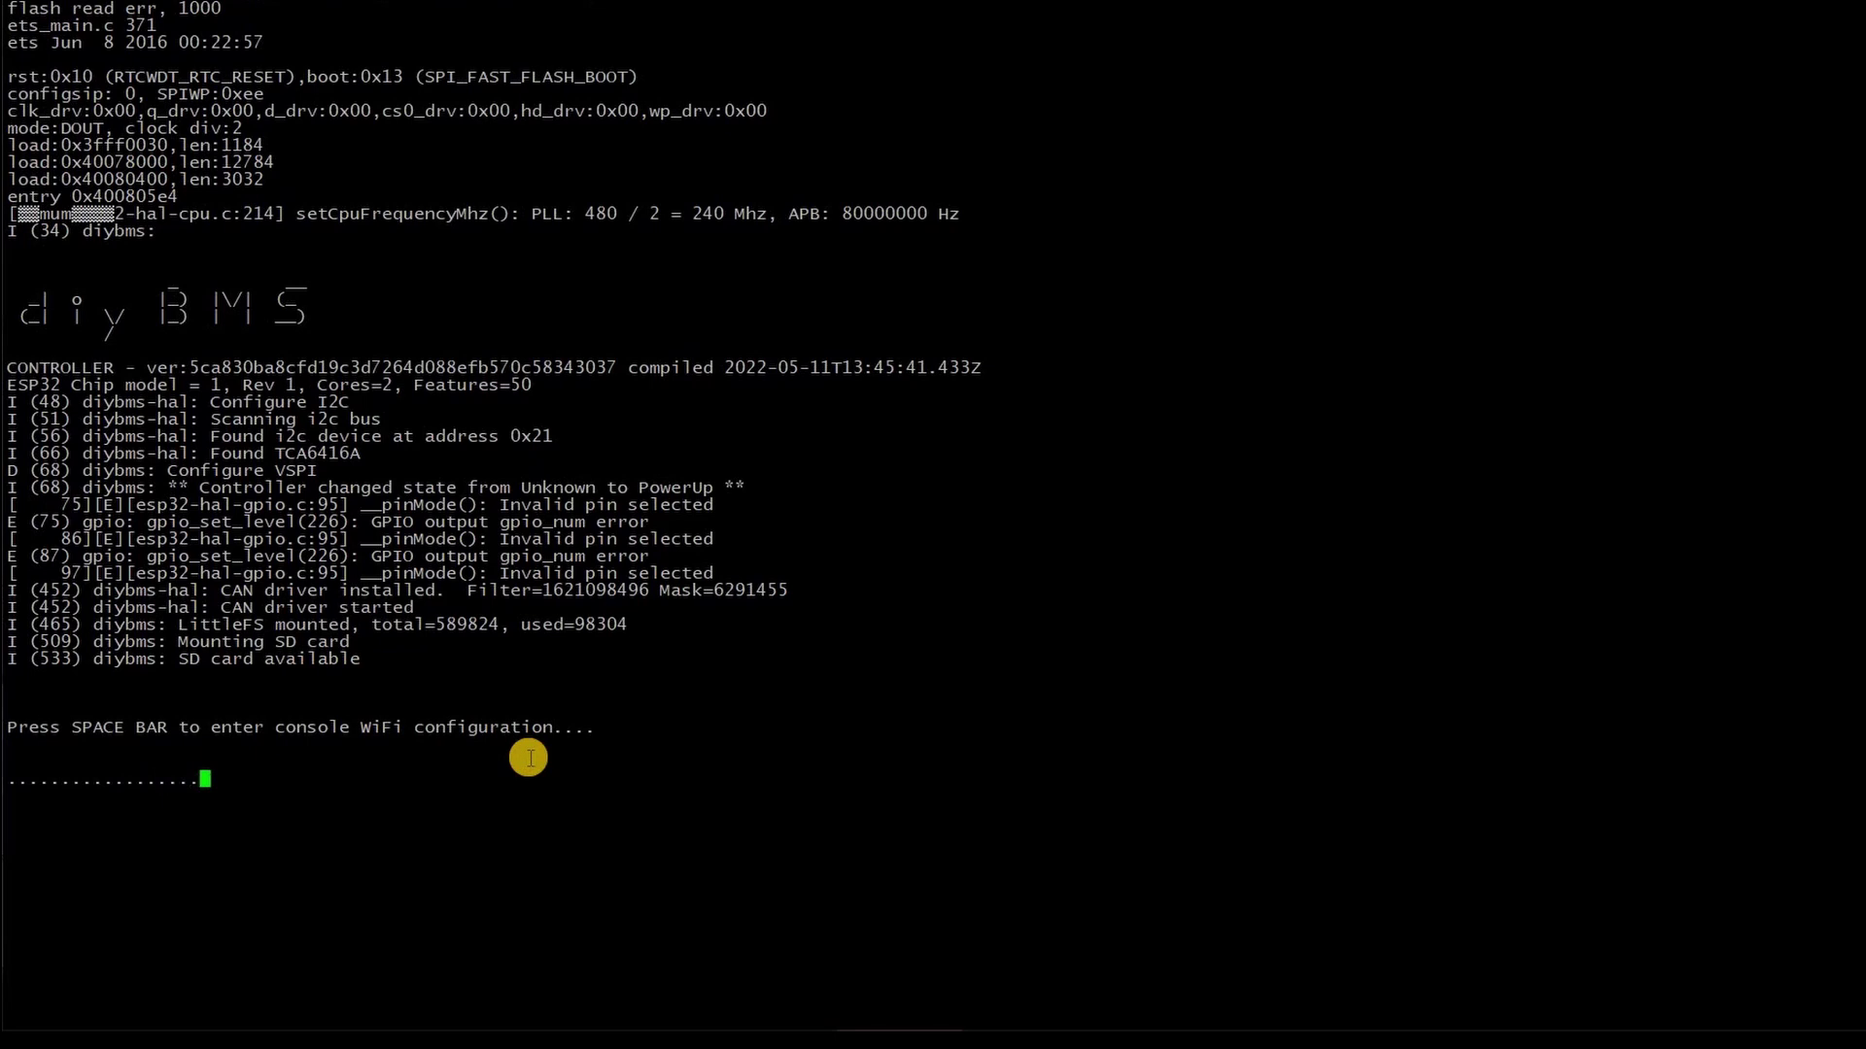
Enter the console WiFi setup, choose network 0 and type the WiFi password
key(space)
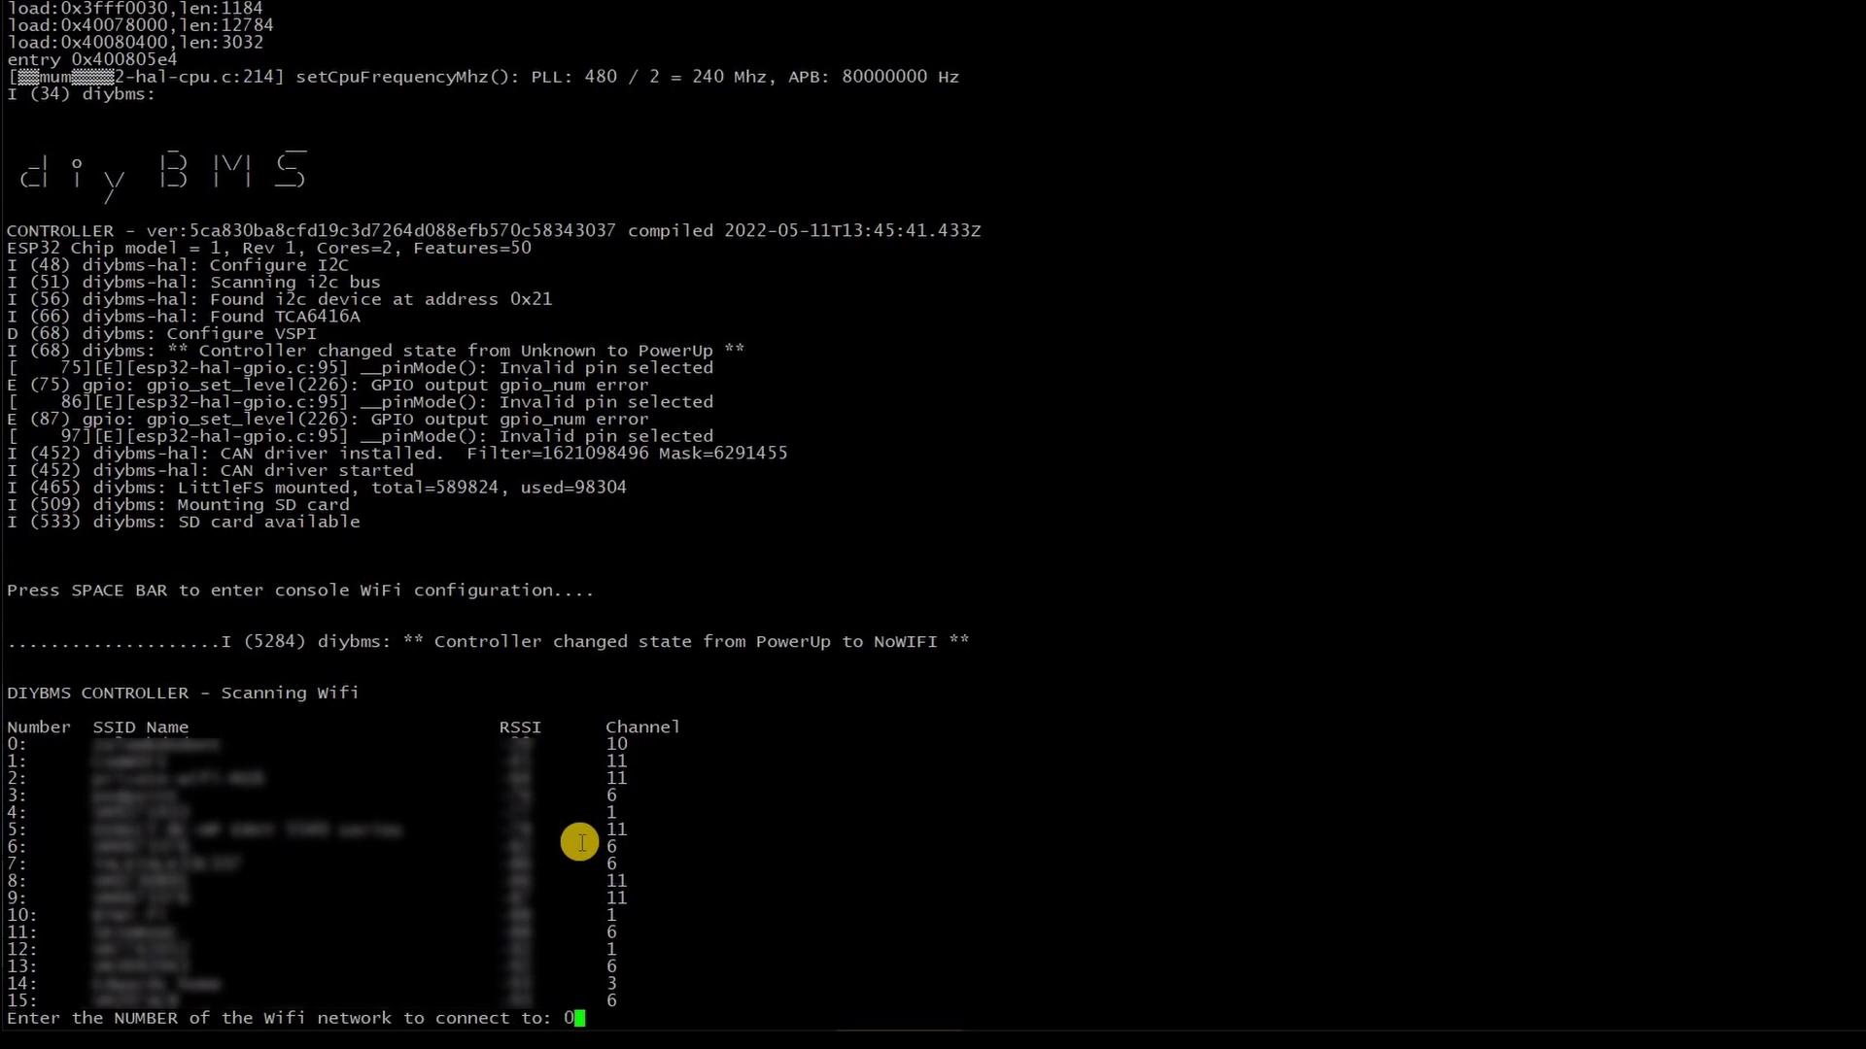
key(Return)
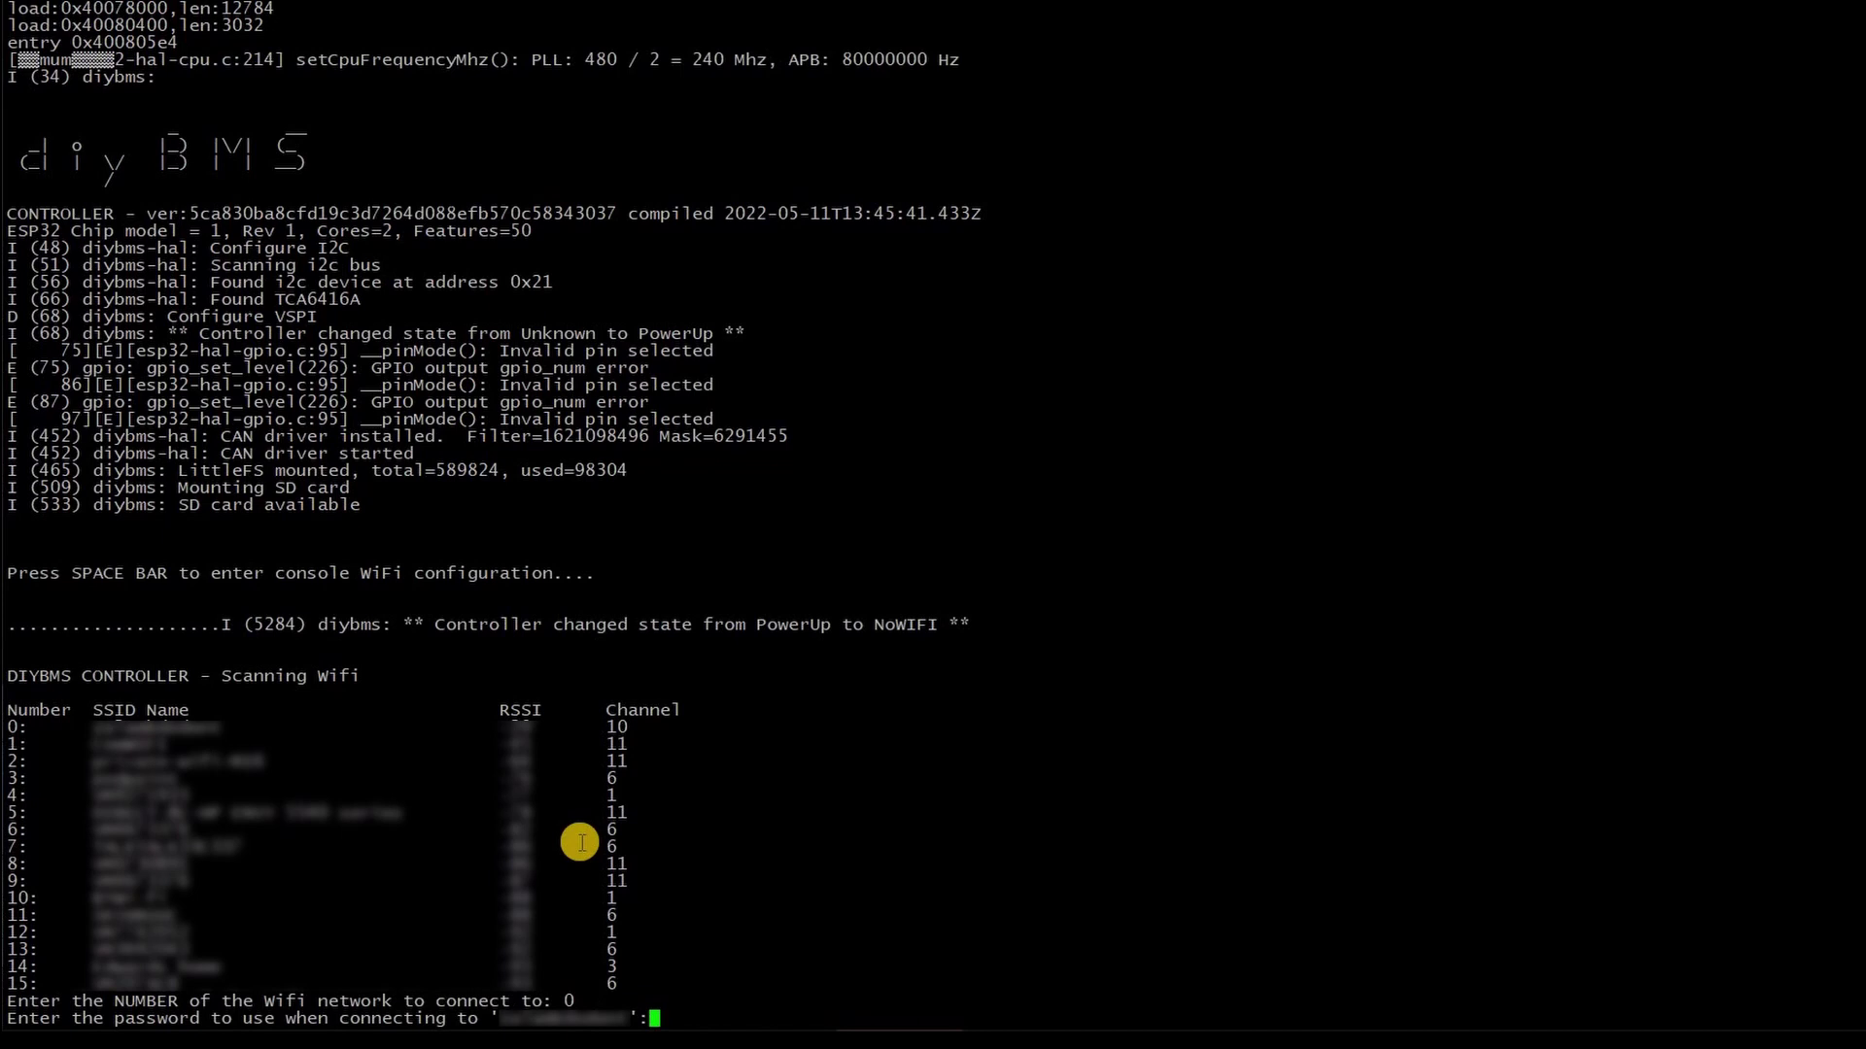
text(*************)
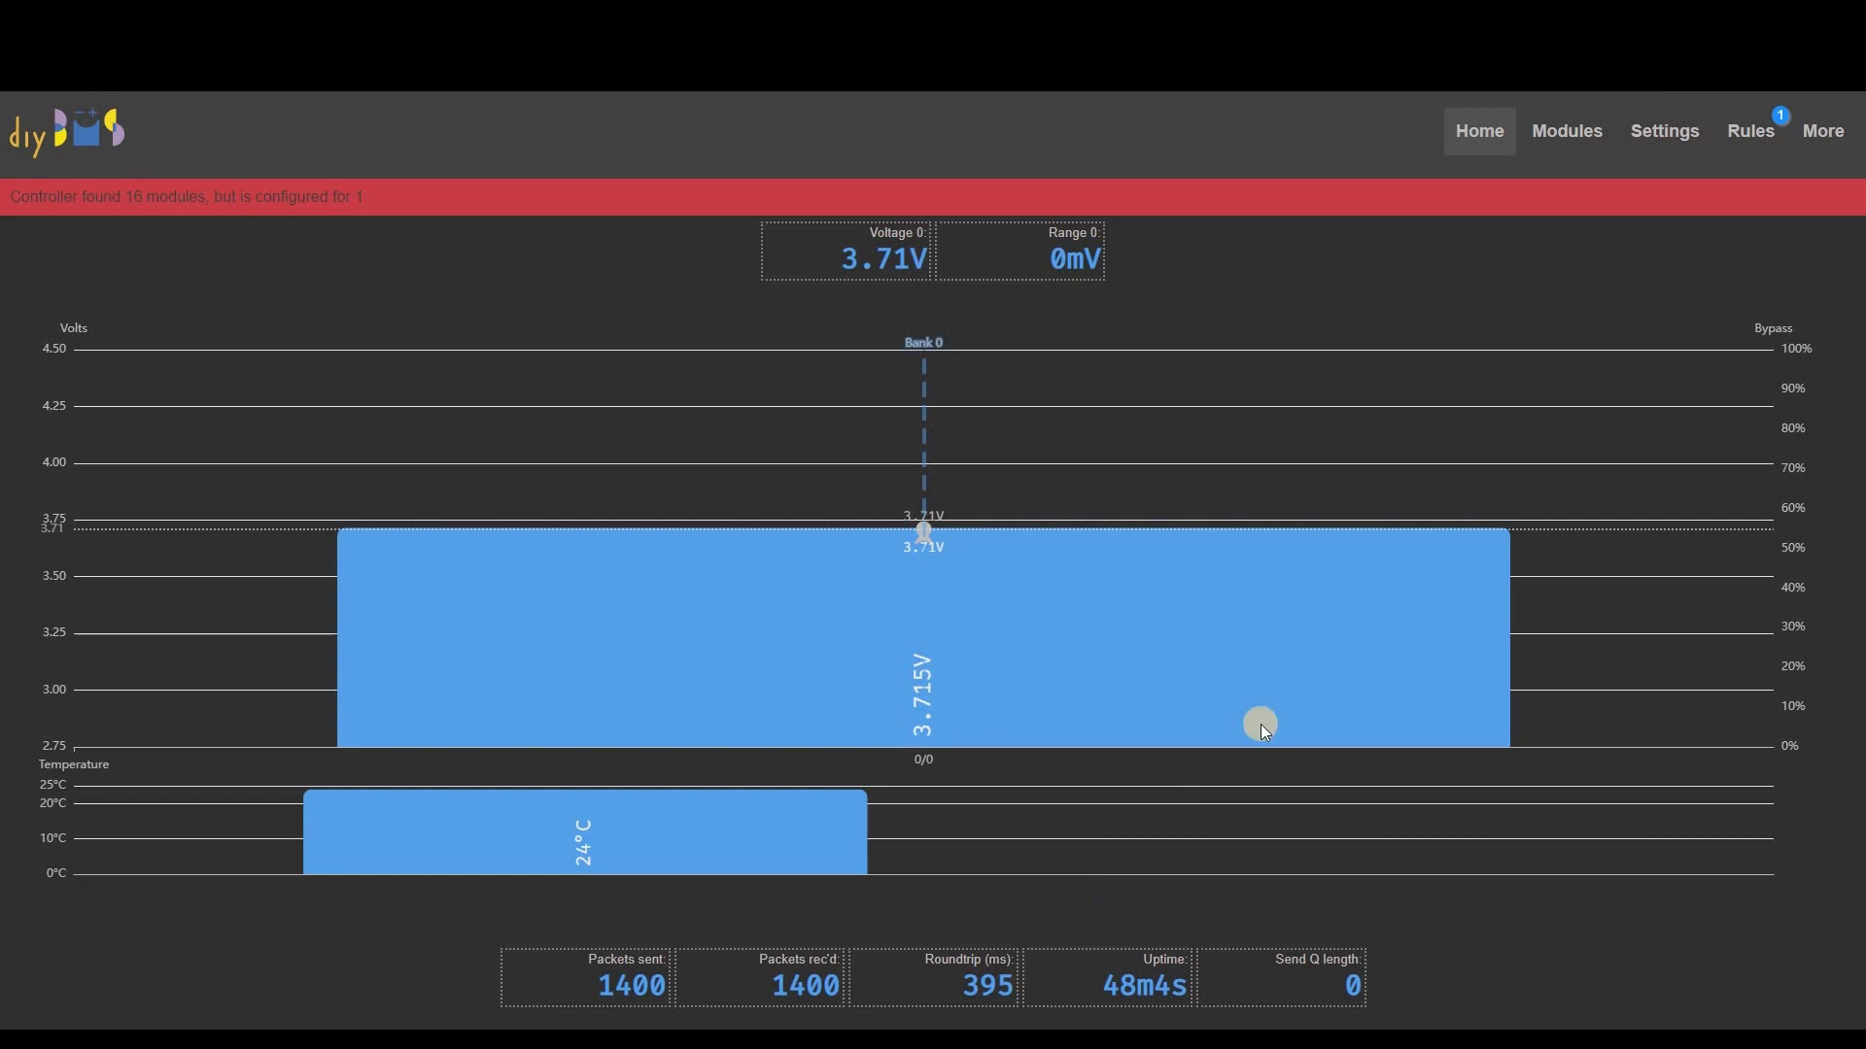
Restore backup_config_20220511_130917.json from the Storage page and acknowledge the password note
click(1838, 149)
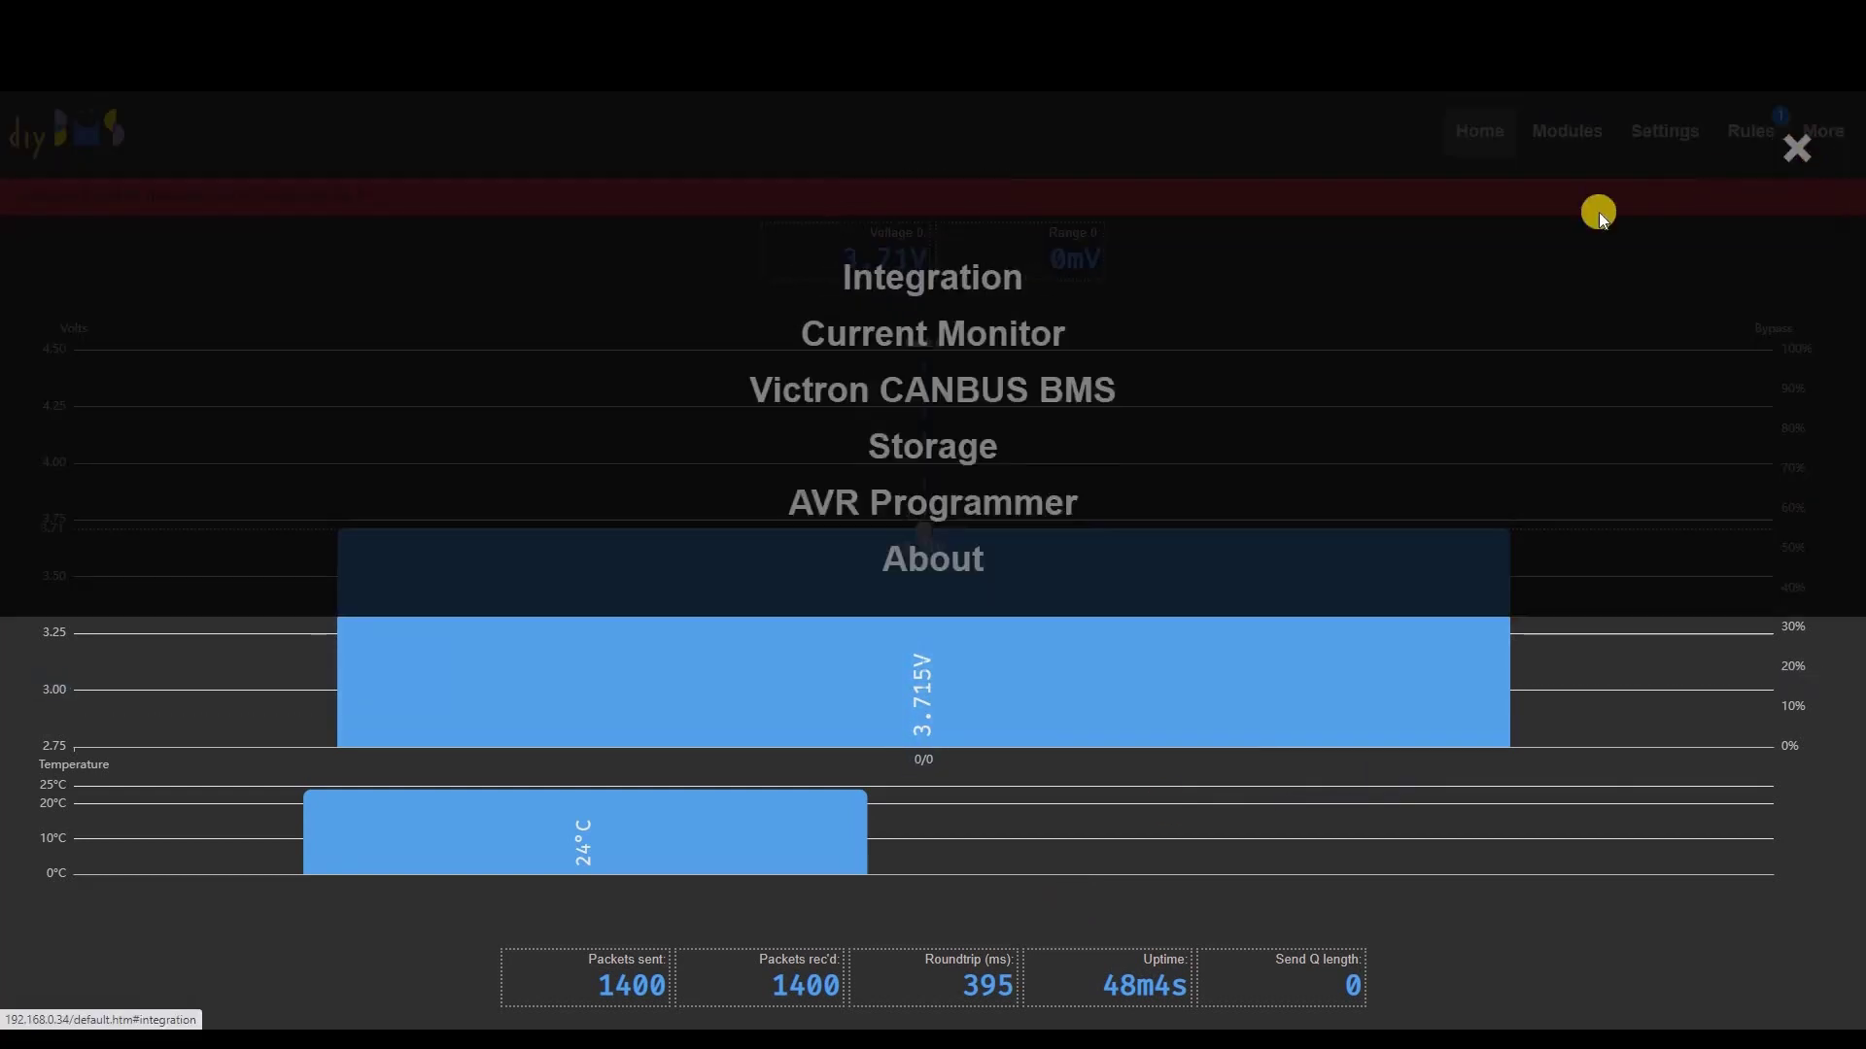
click(946, 537)
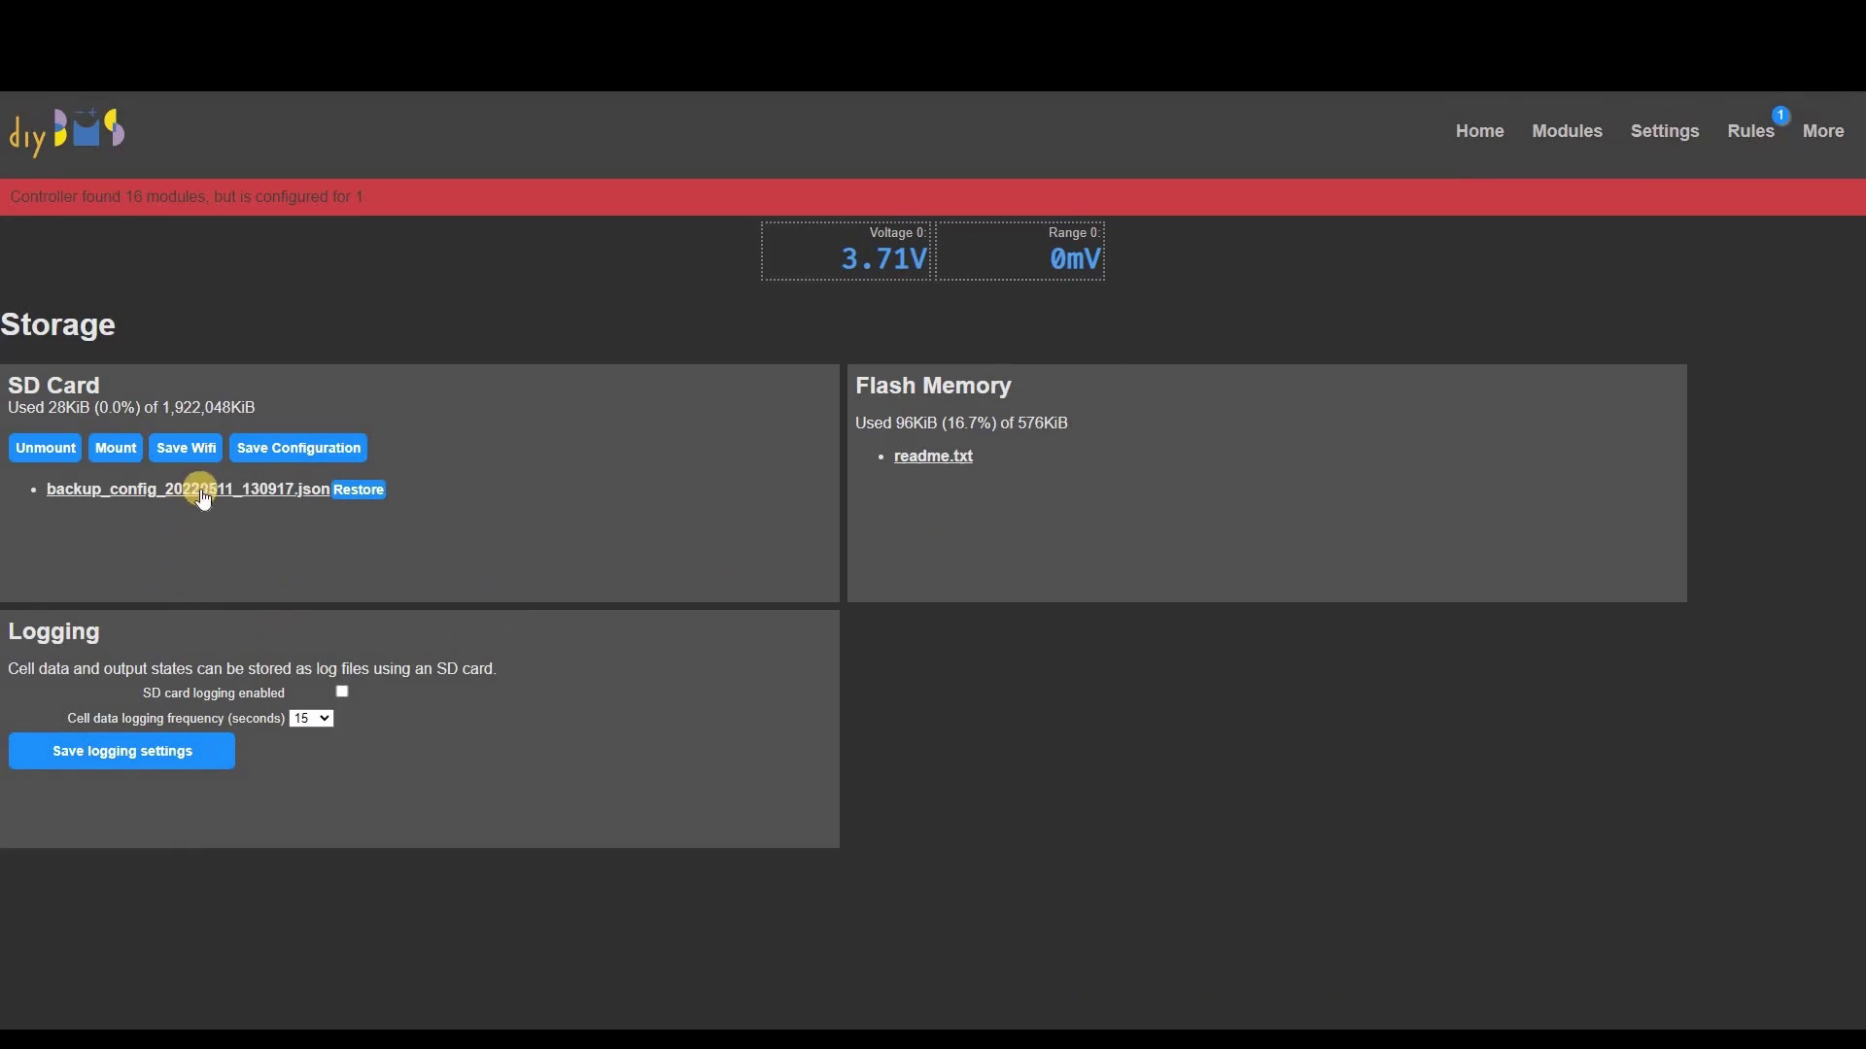
click(356, 490)
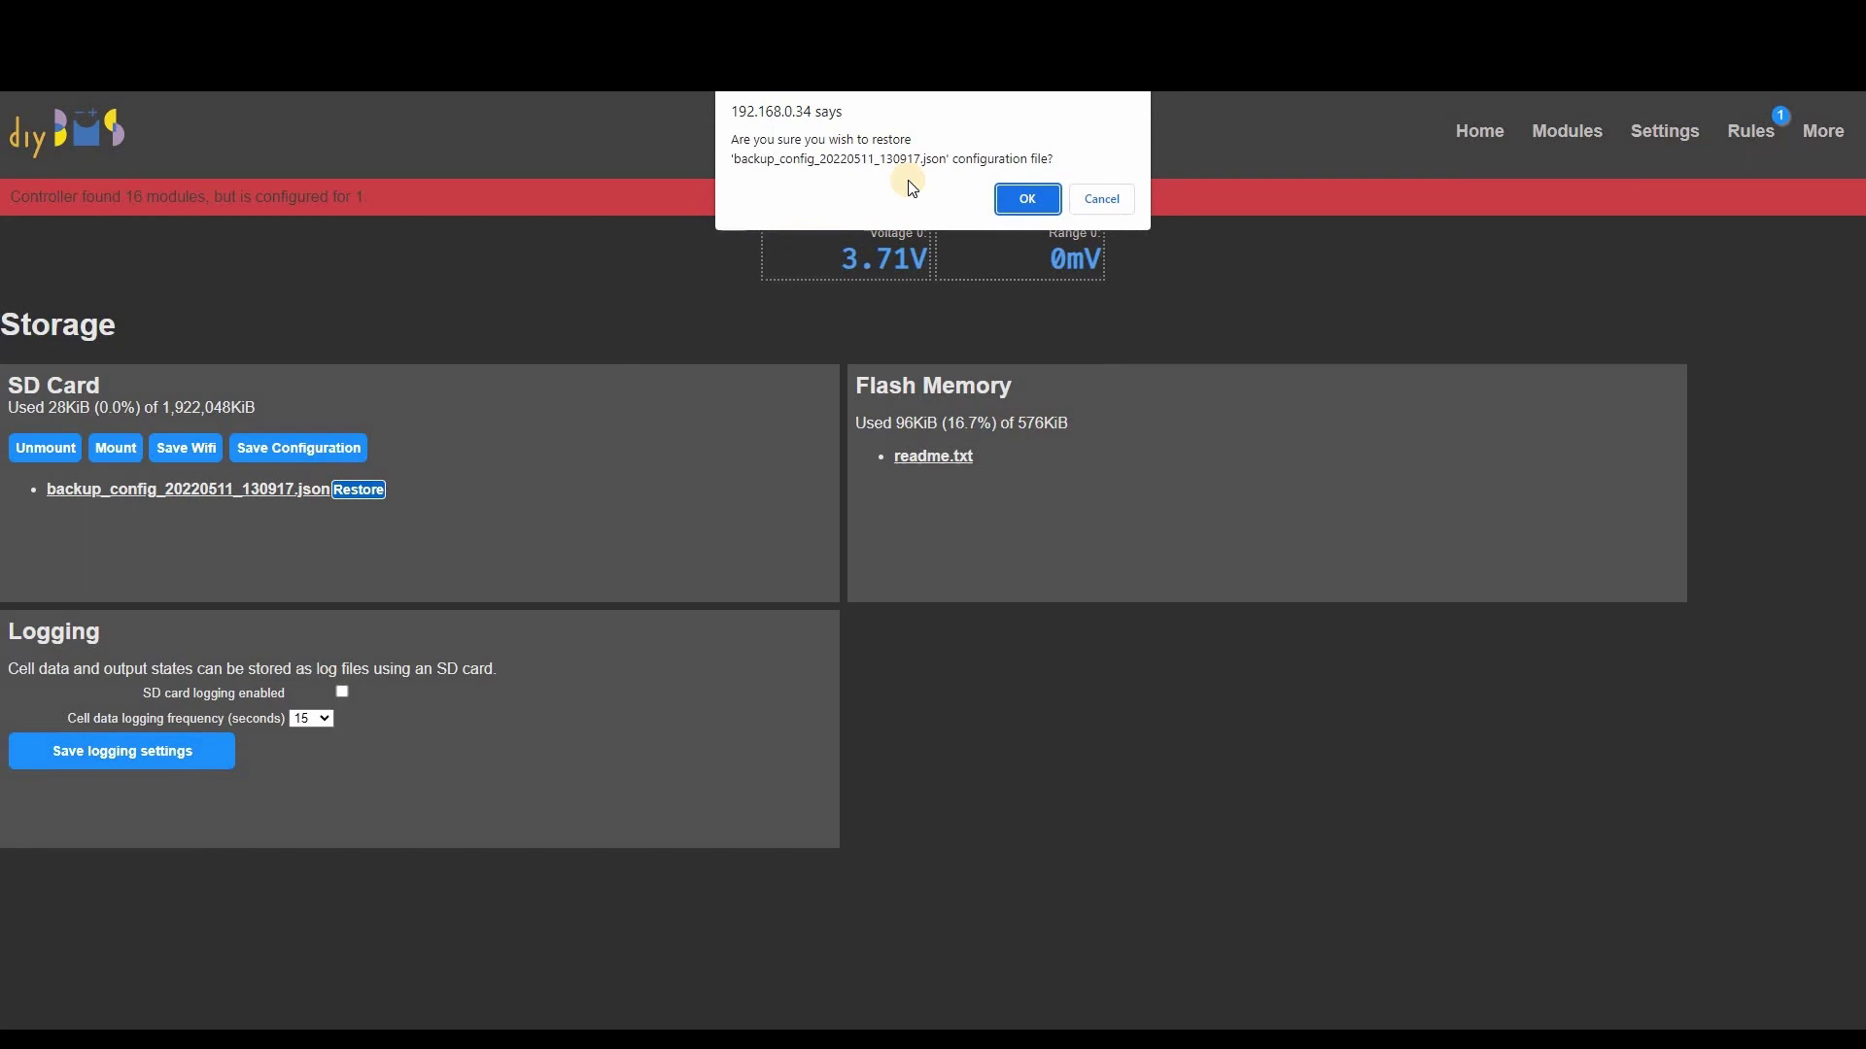
click(1027, 199)
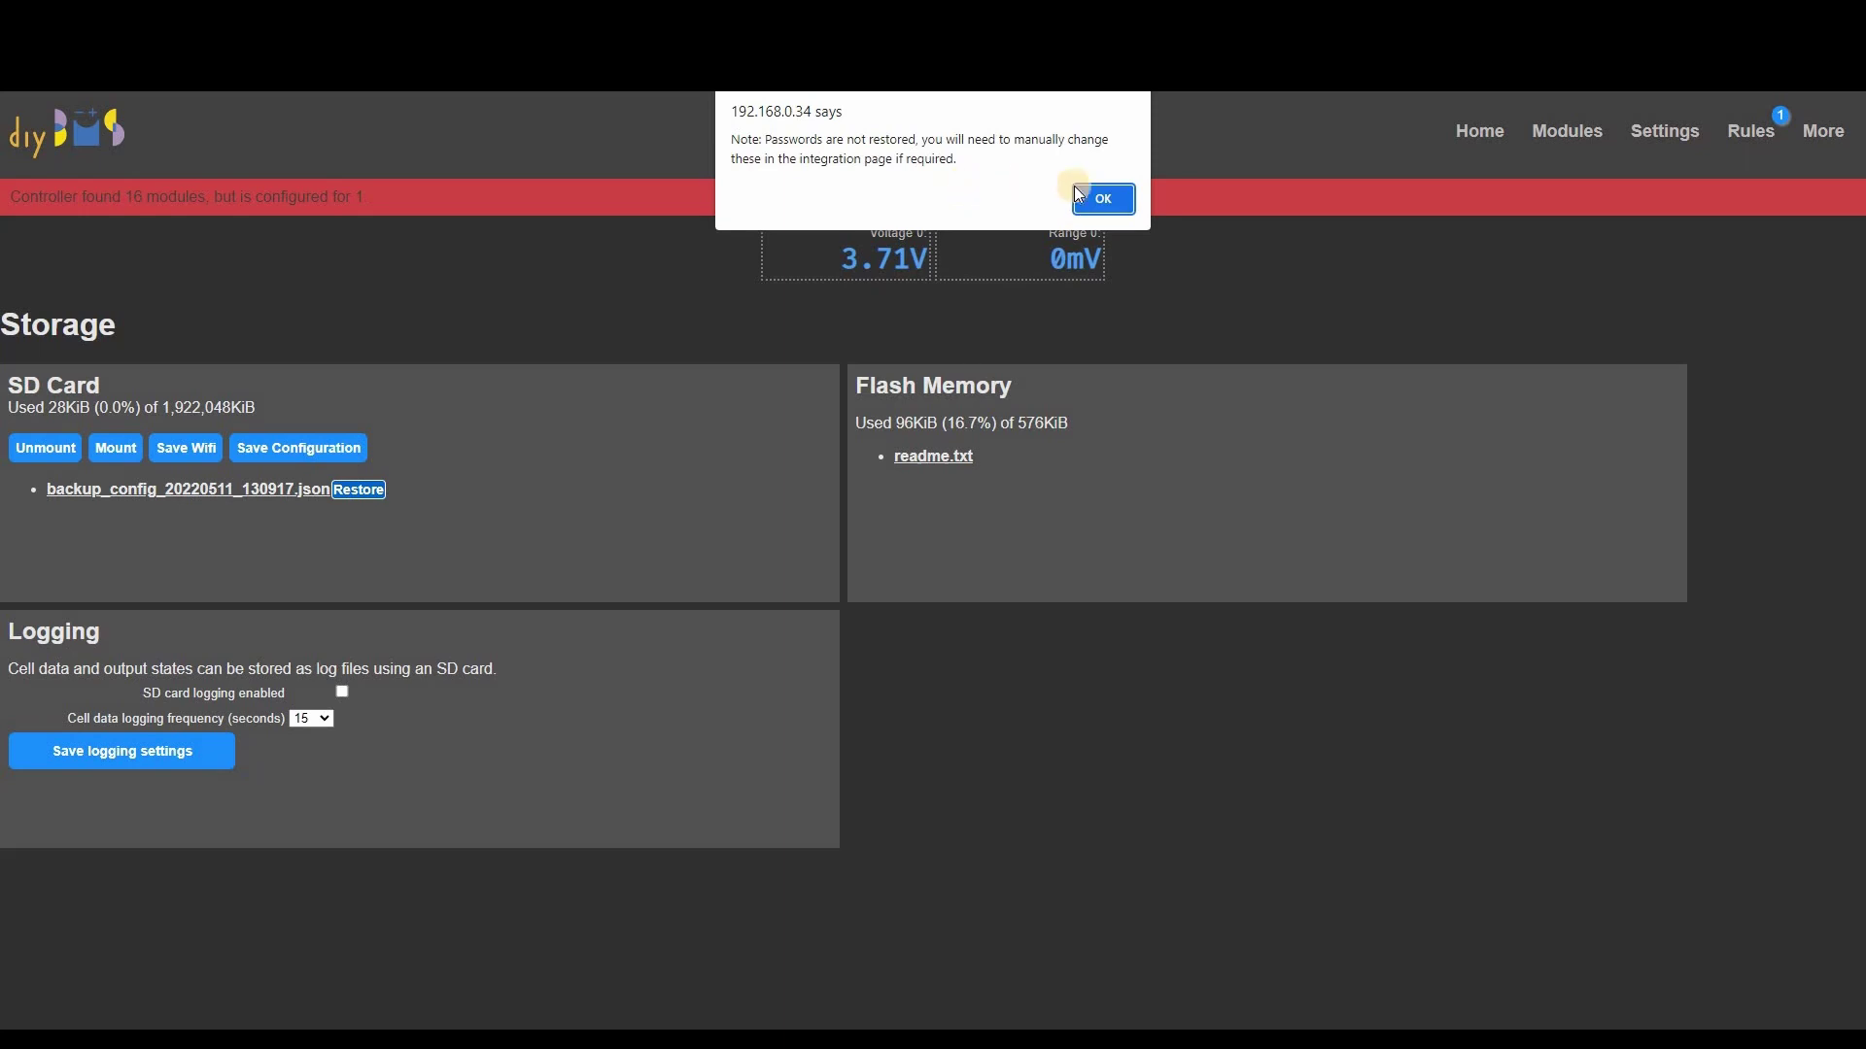
click(1105, 199)
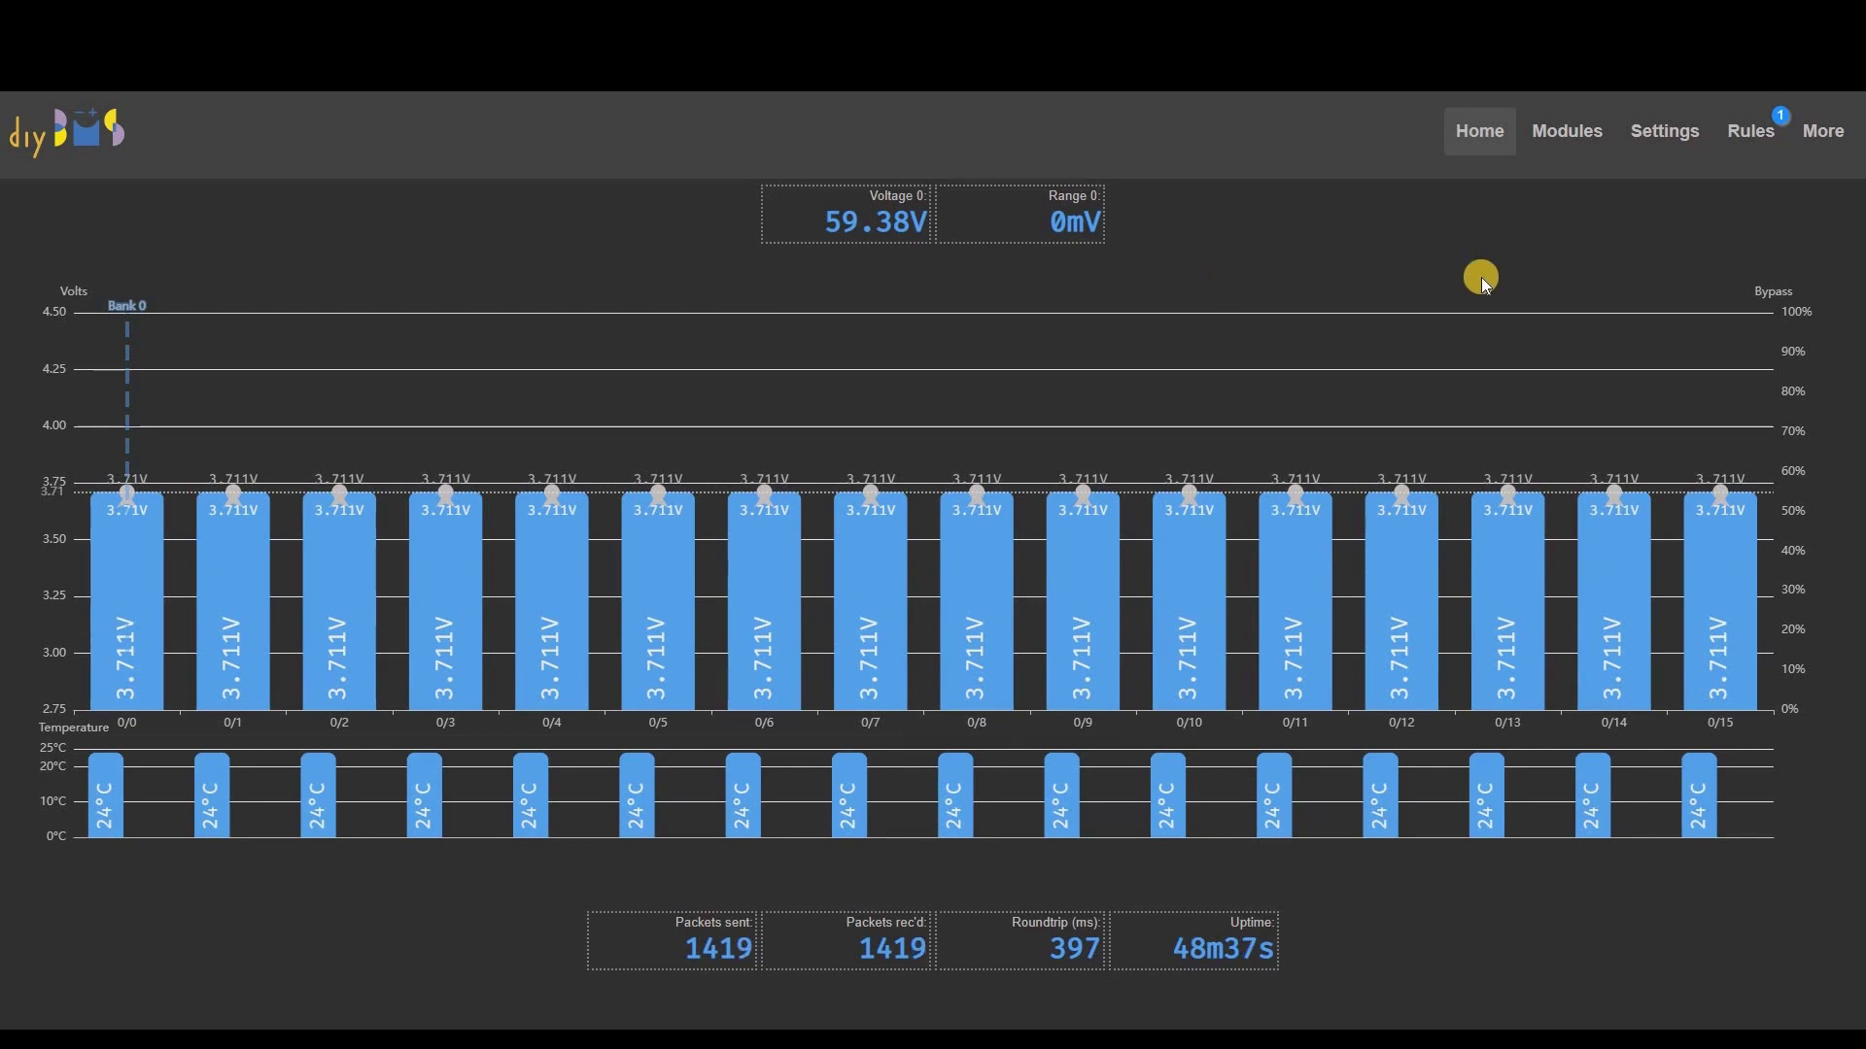
click(1822, 144)
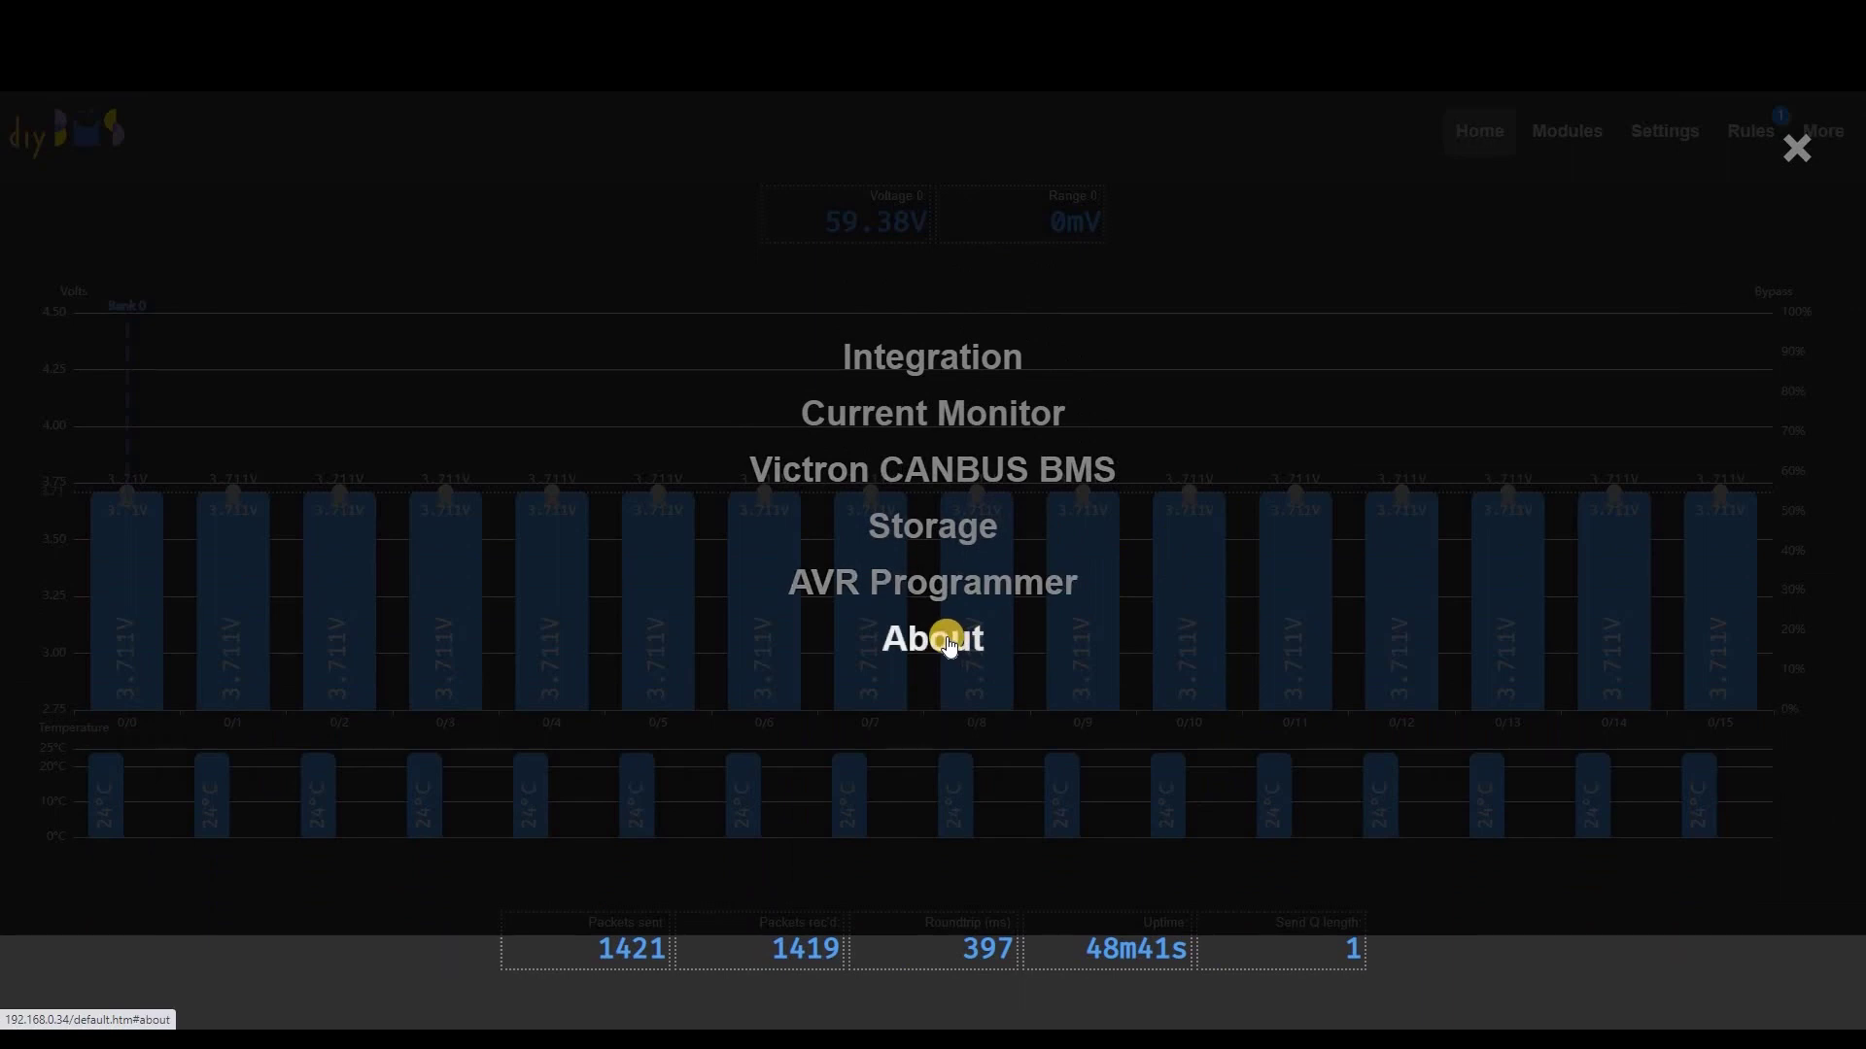
click(935, 641)
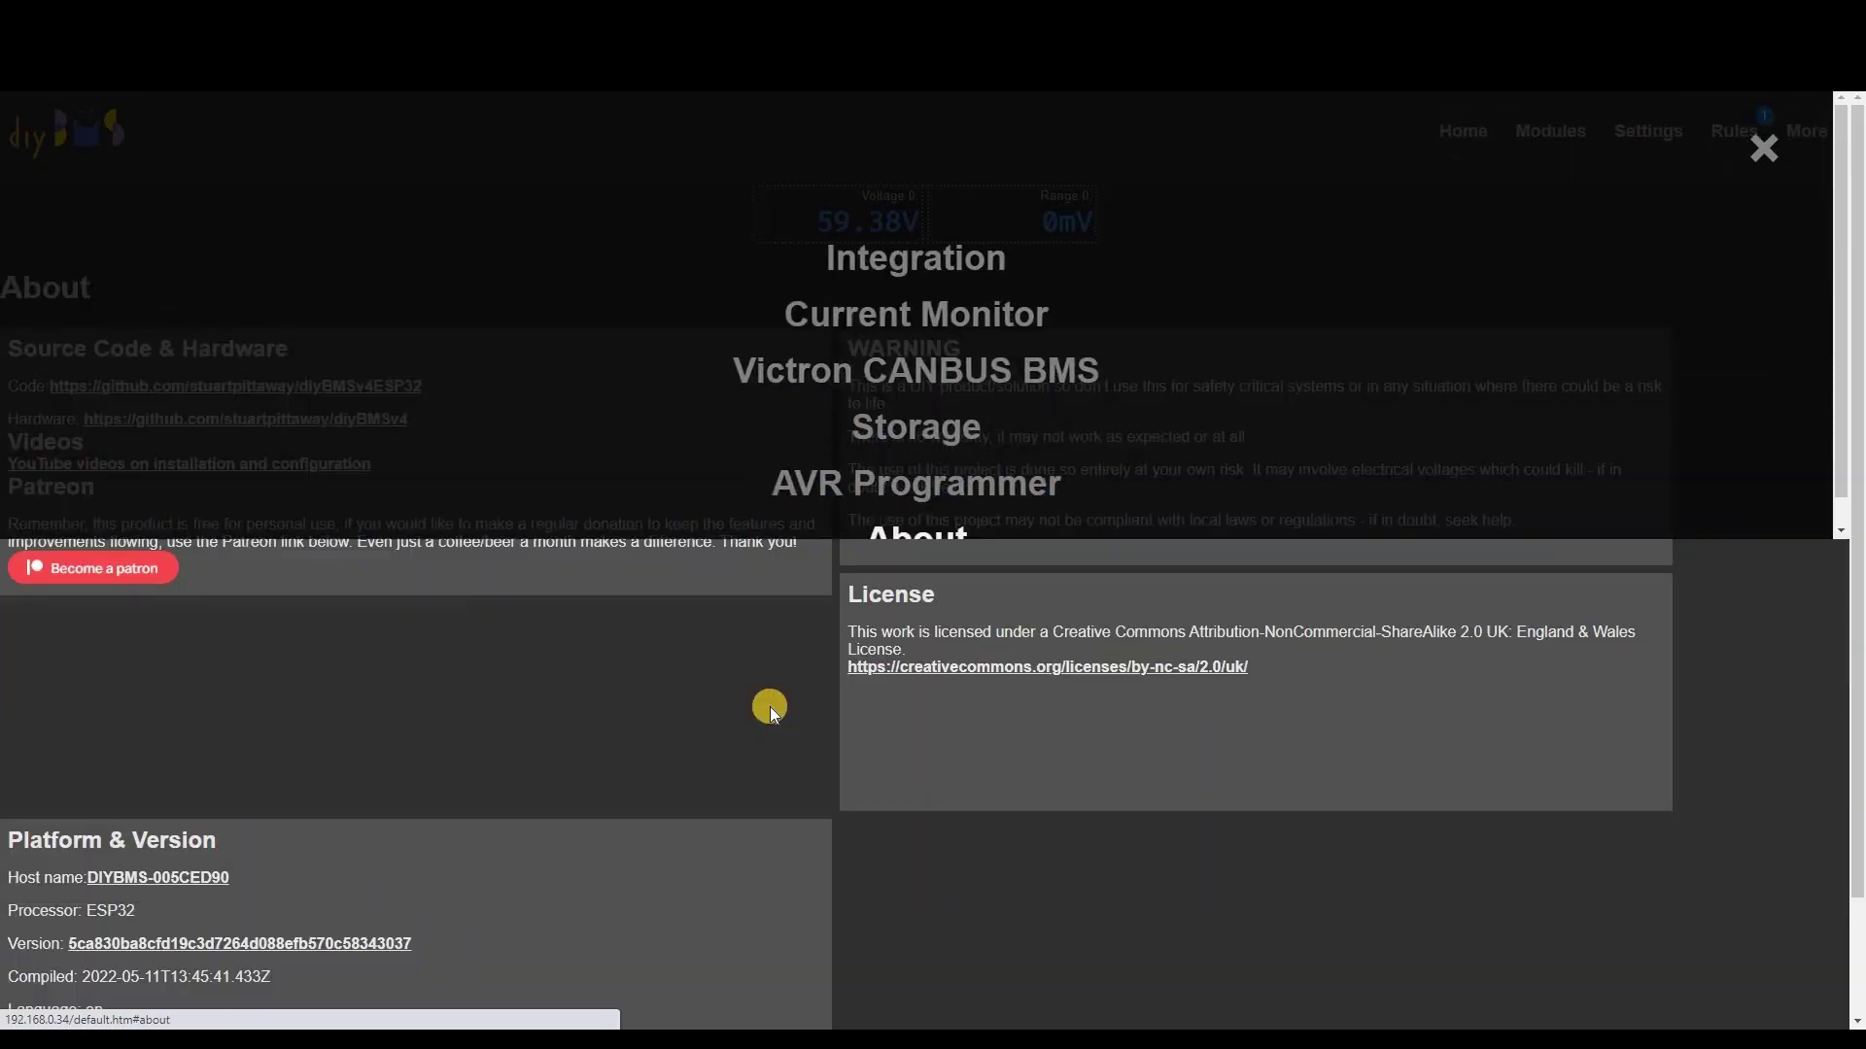
scroll(633, 766, down, 2)
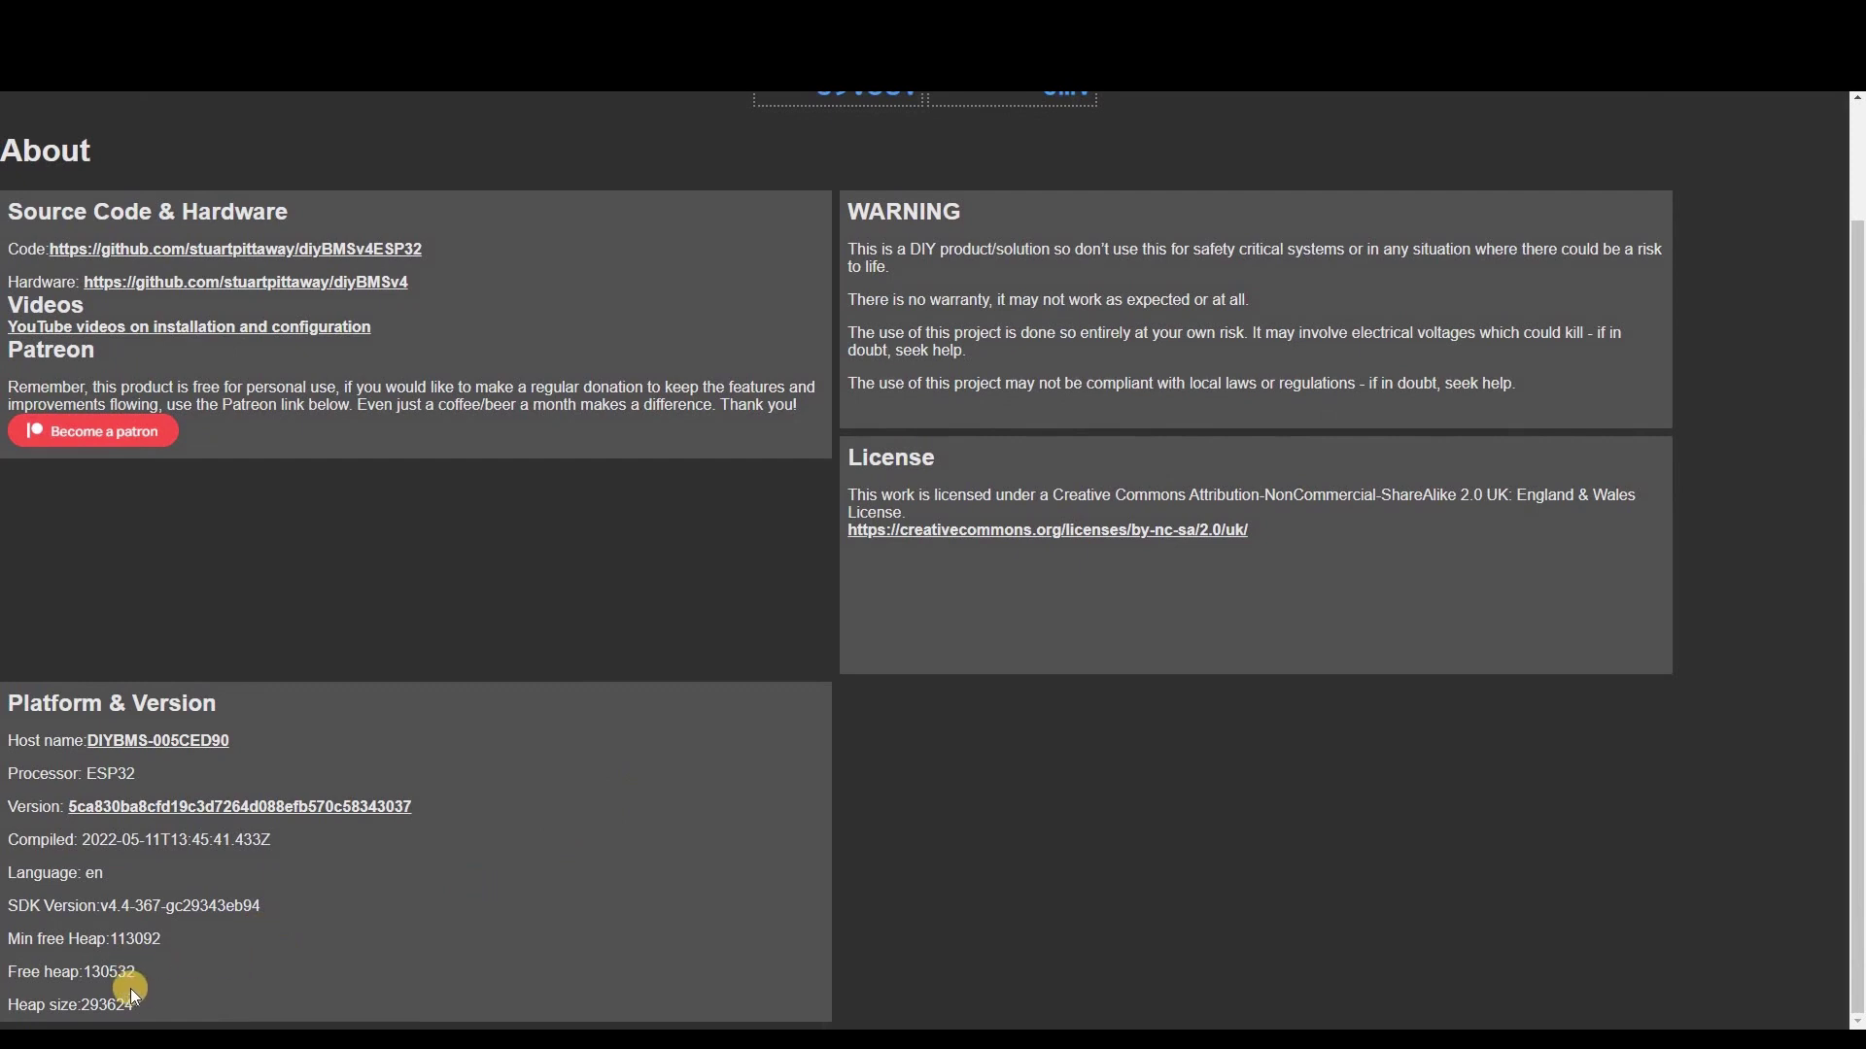
scroll(887, 430, up, 2)
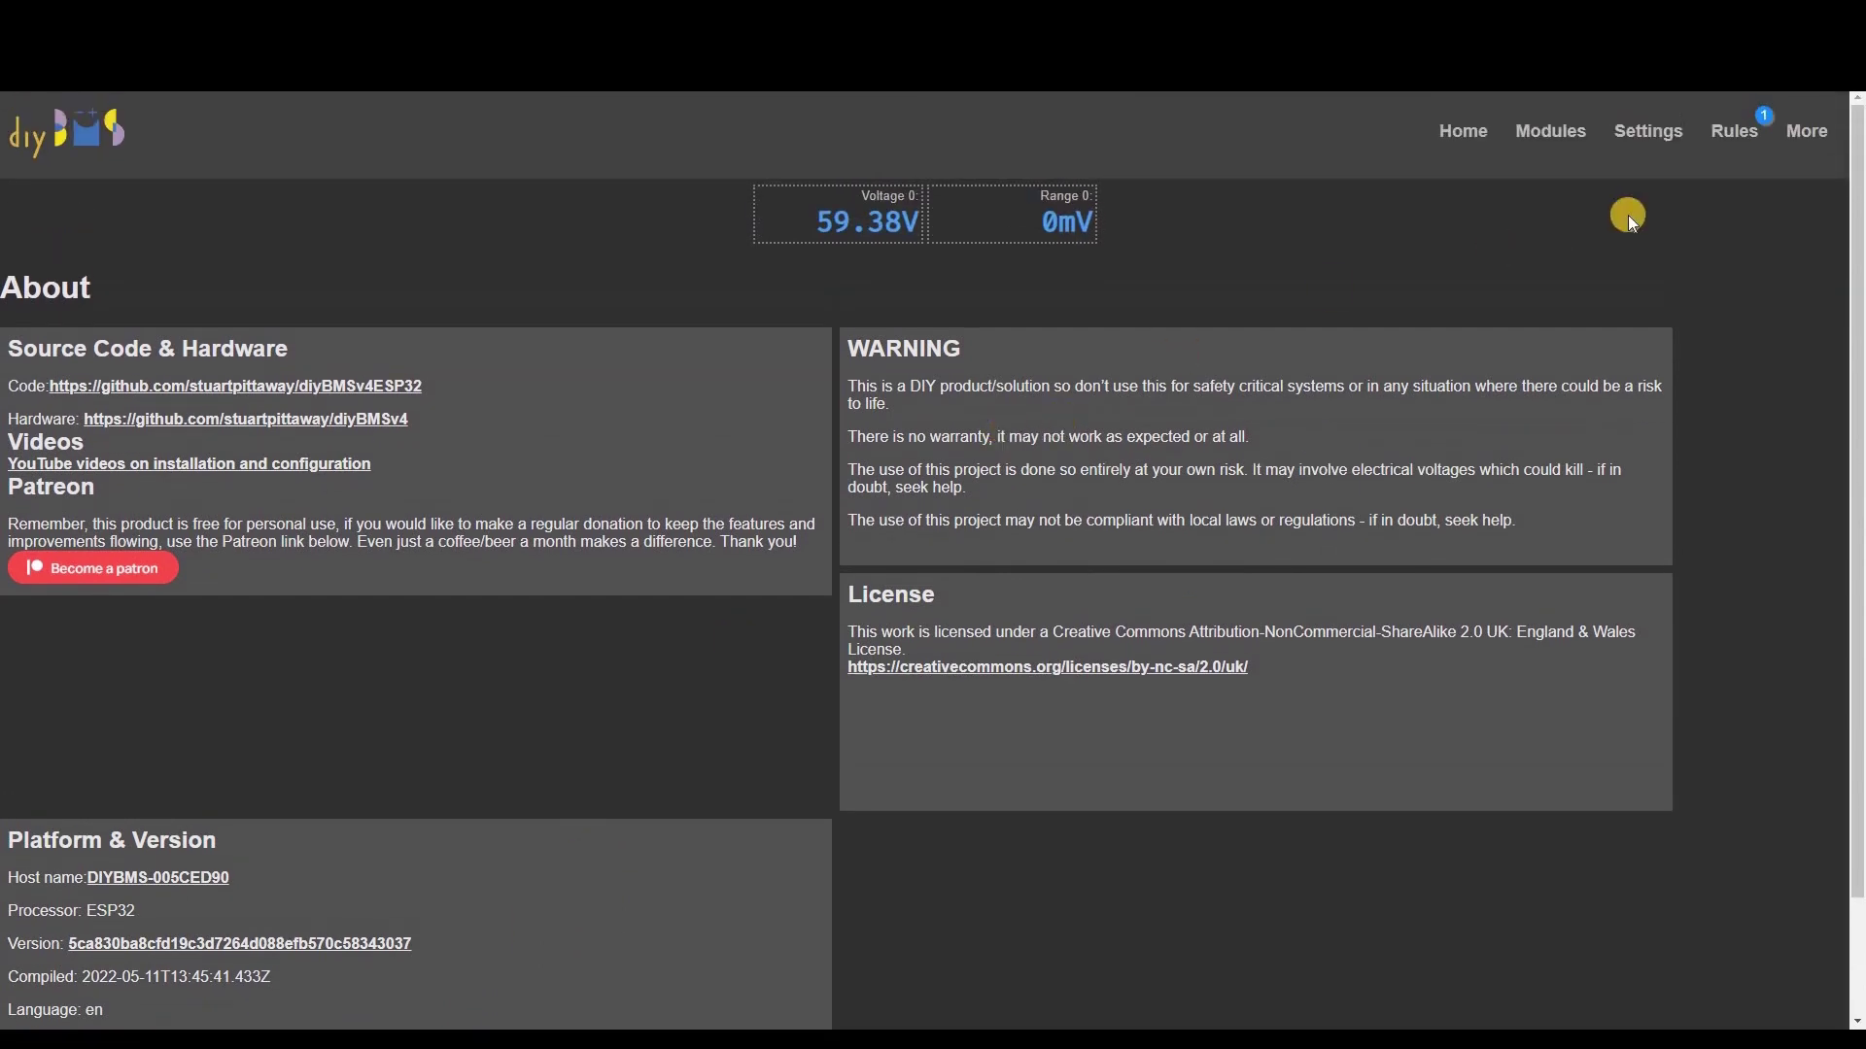
click(1668, 146)
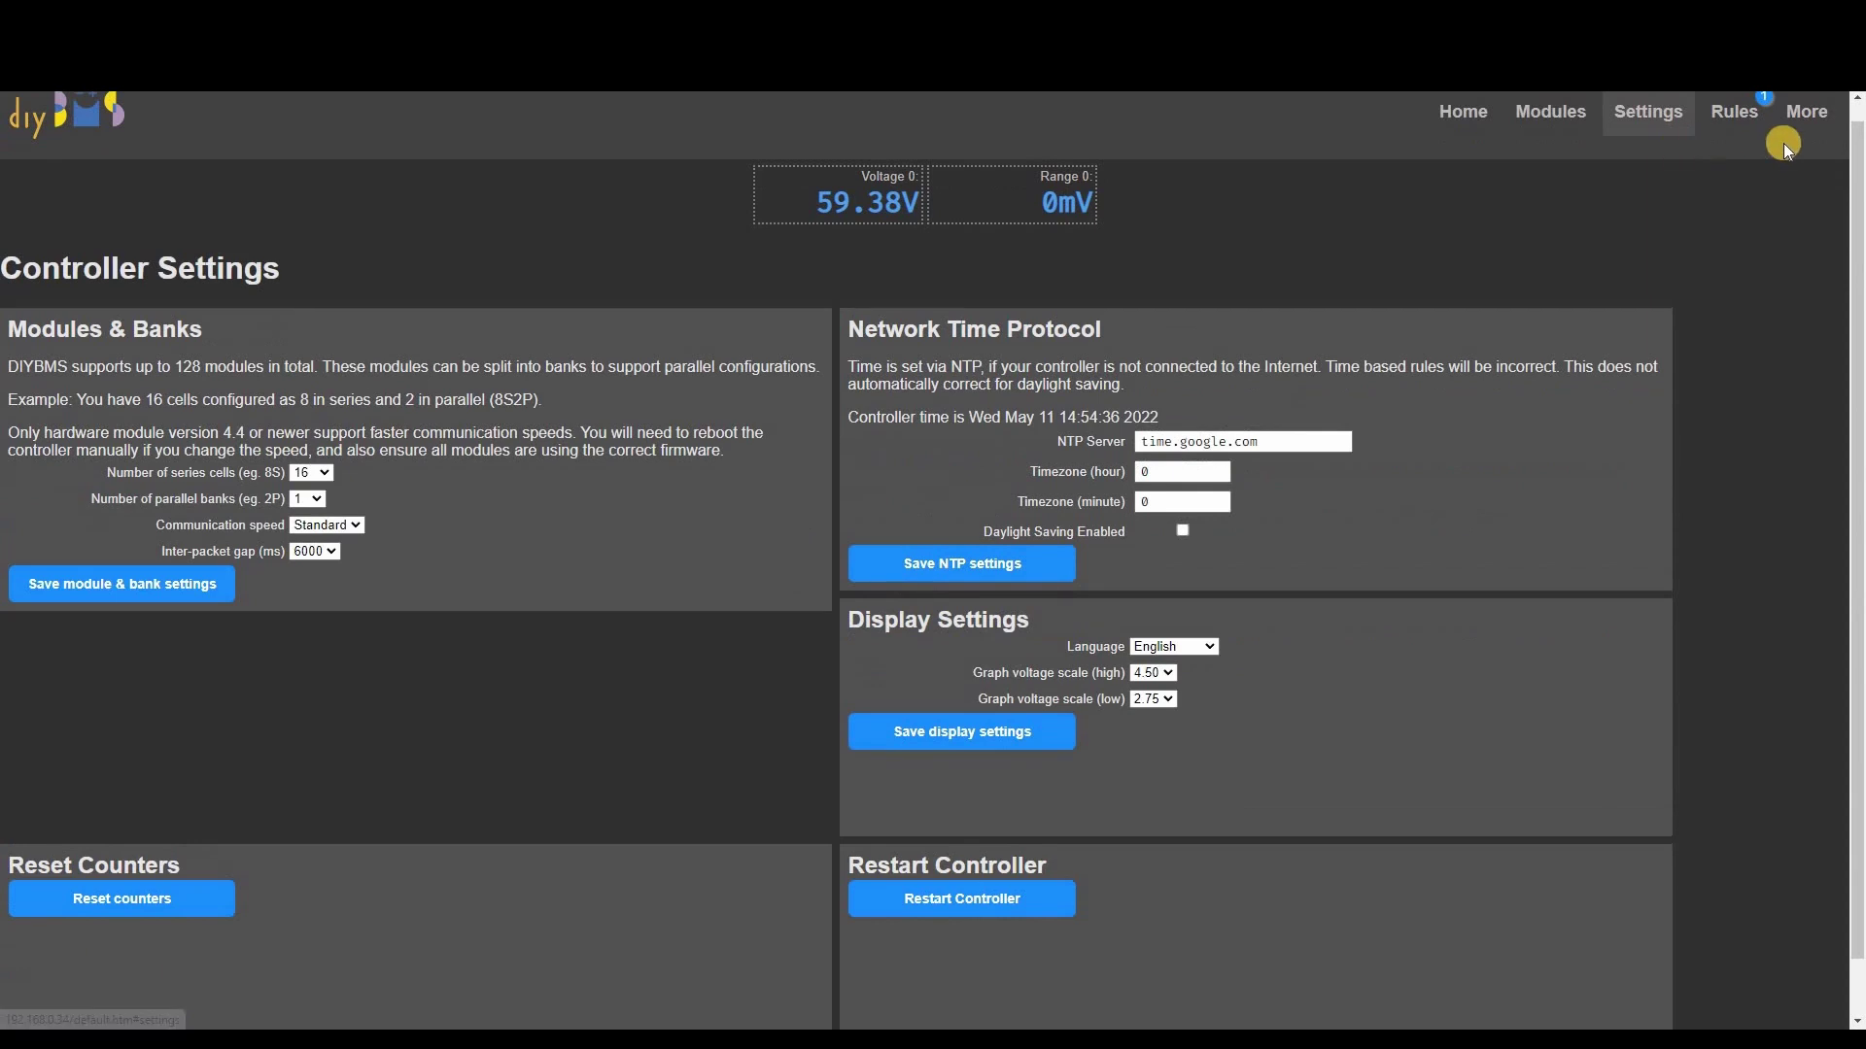
click(1830, 124)
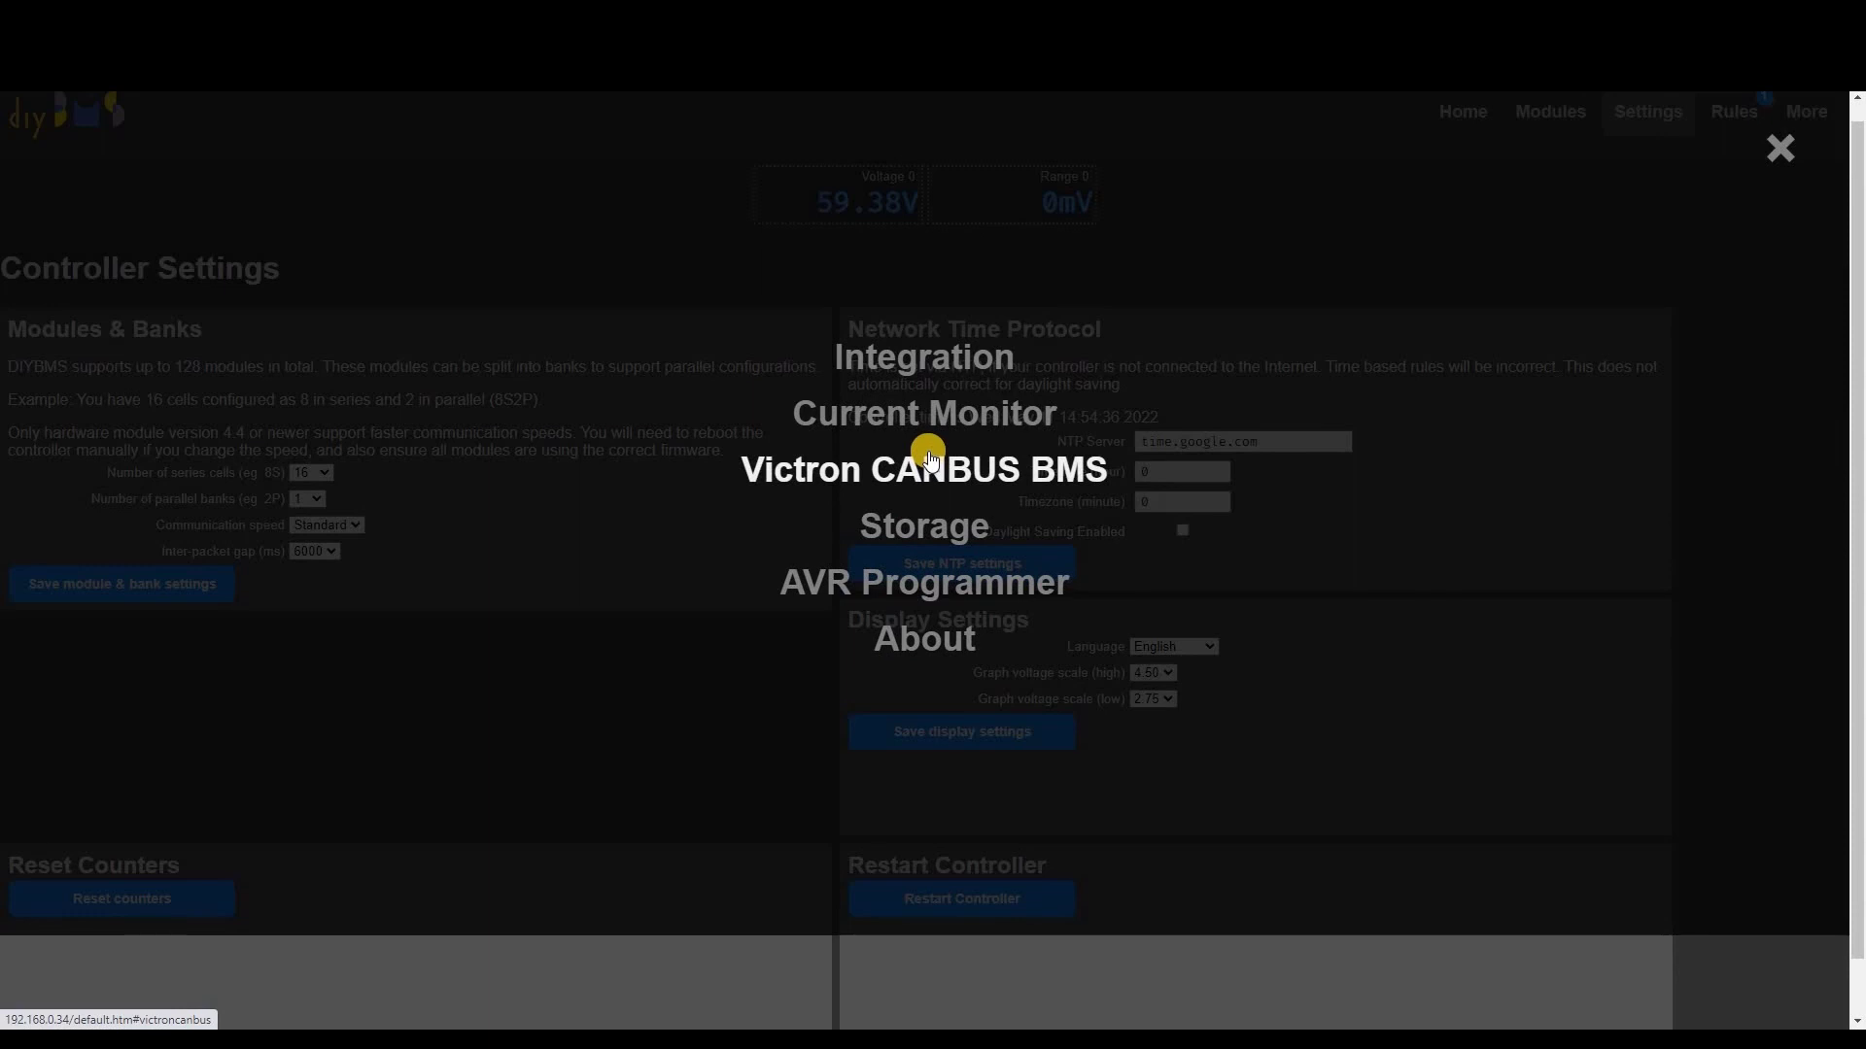
click(928, 457)
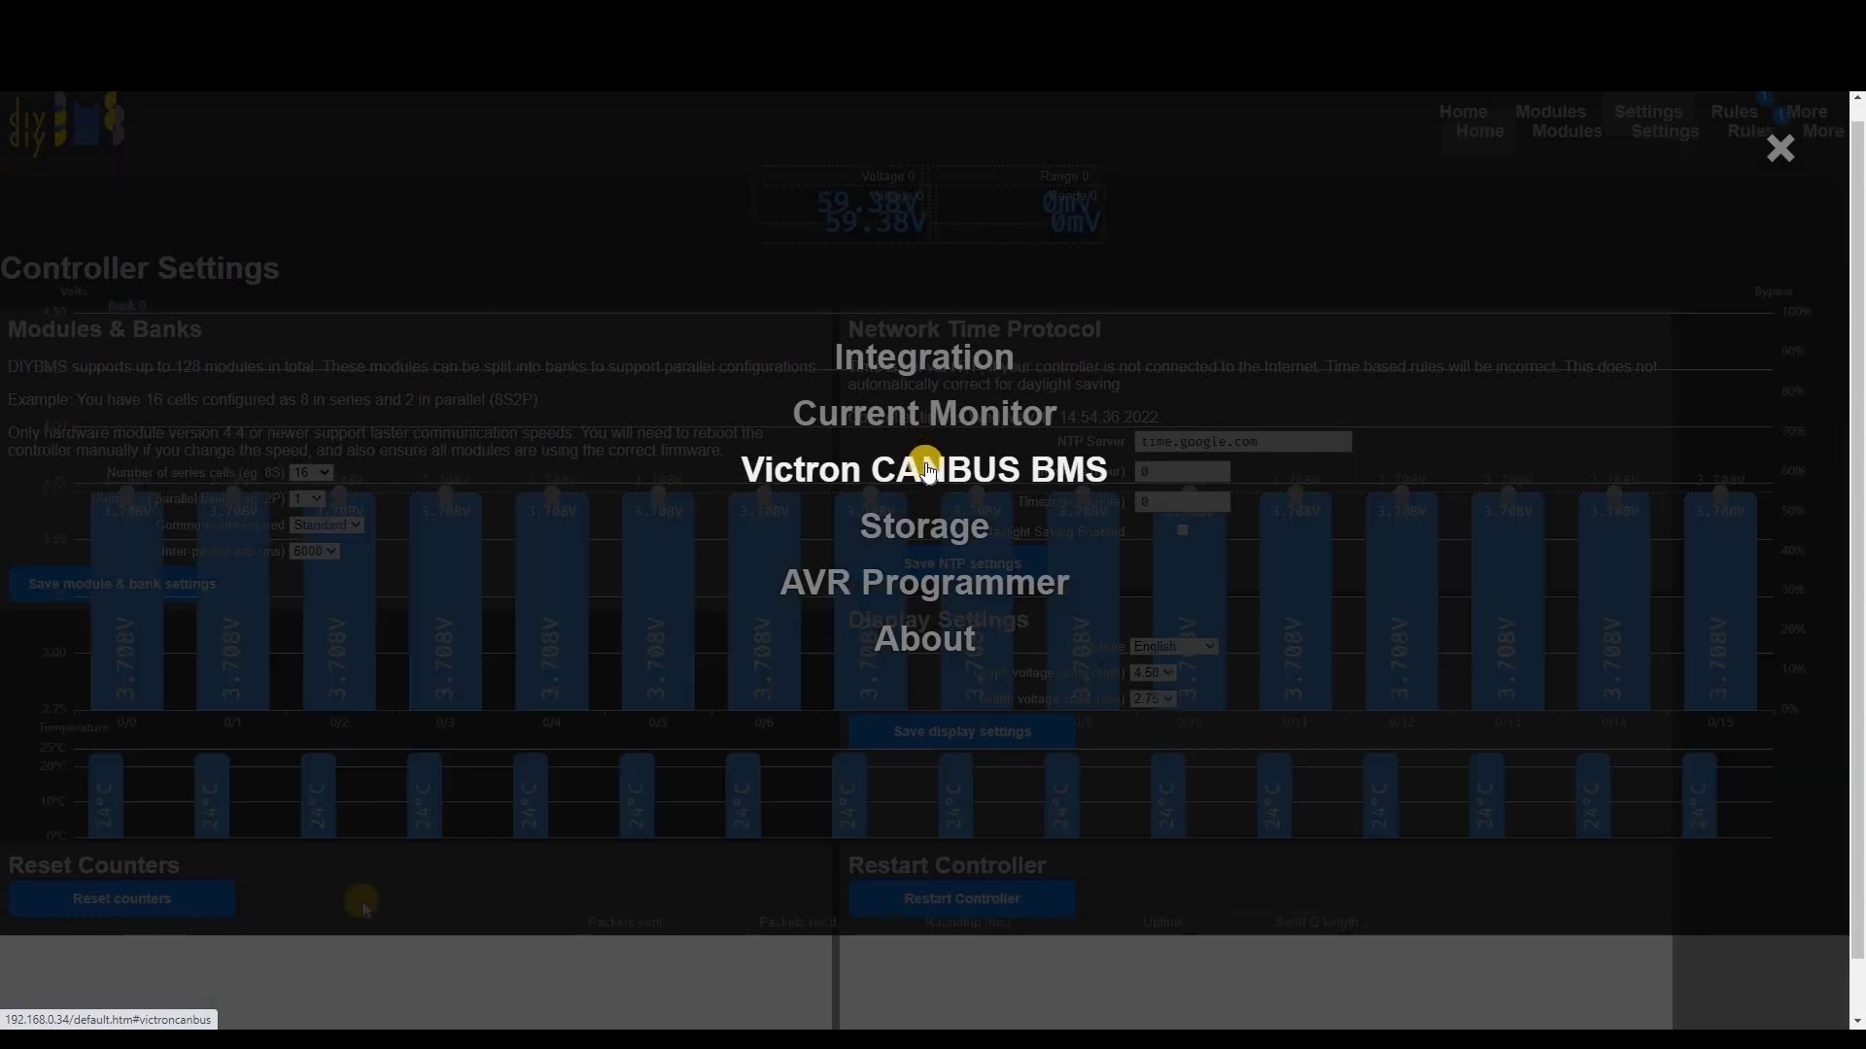
key(F12)
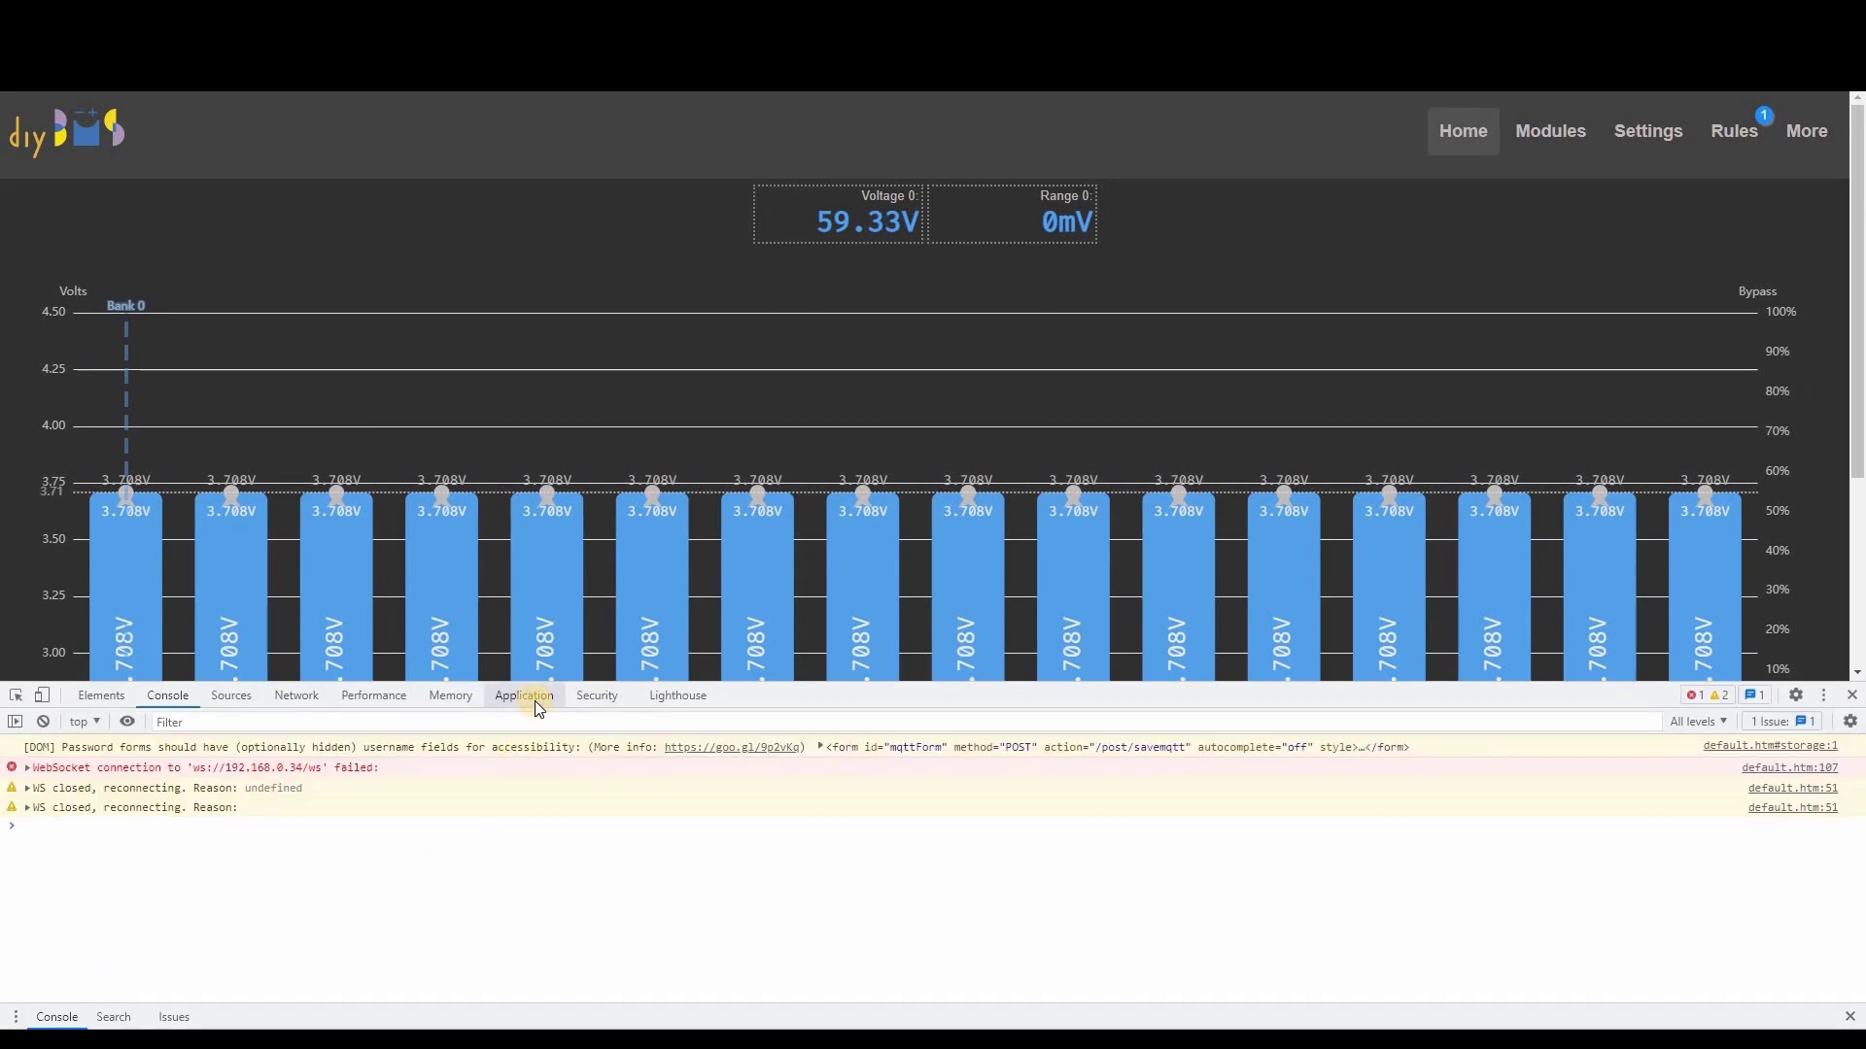
click(525, 695)
click(60, 911)
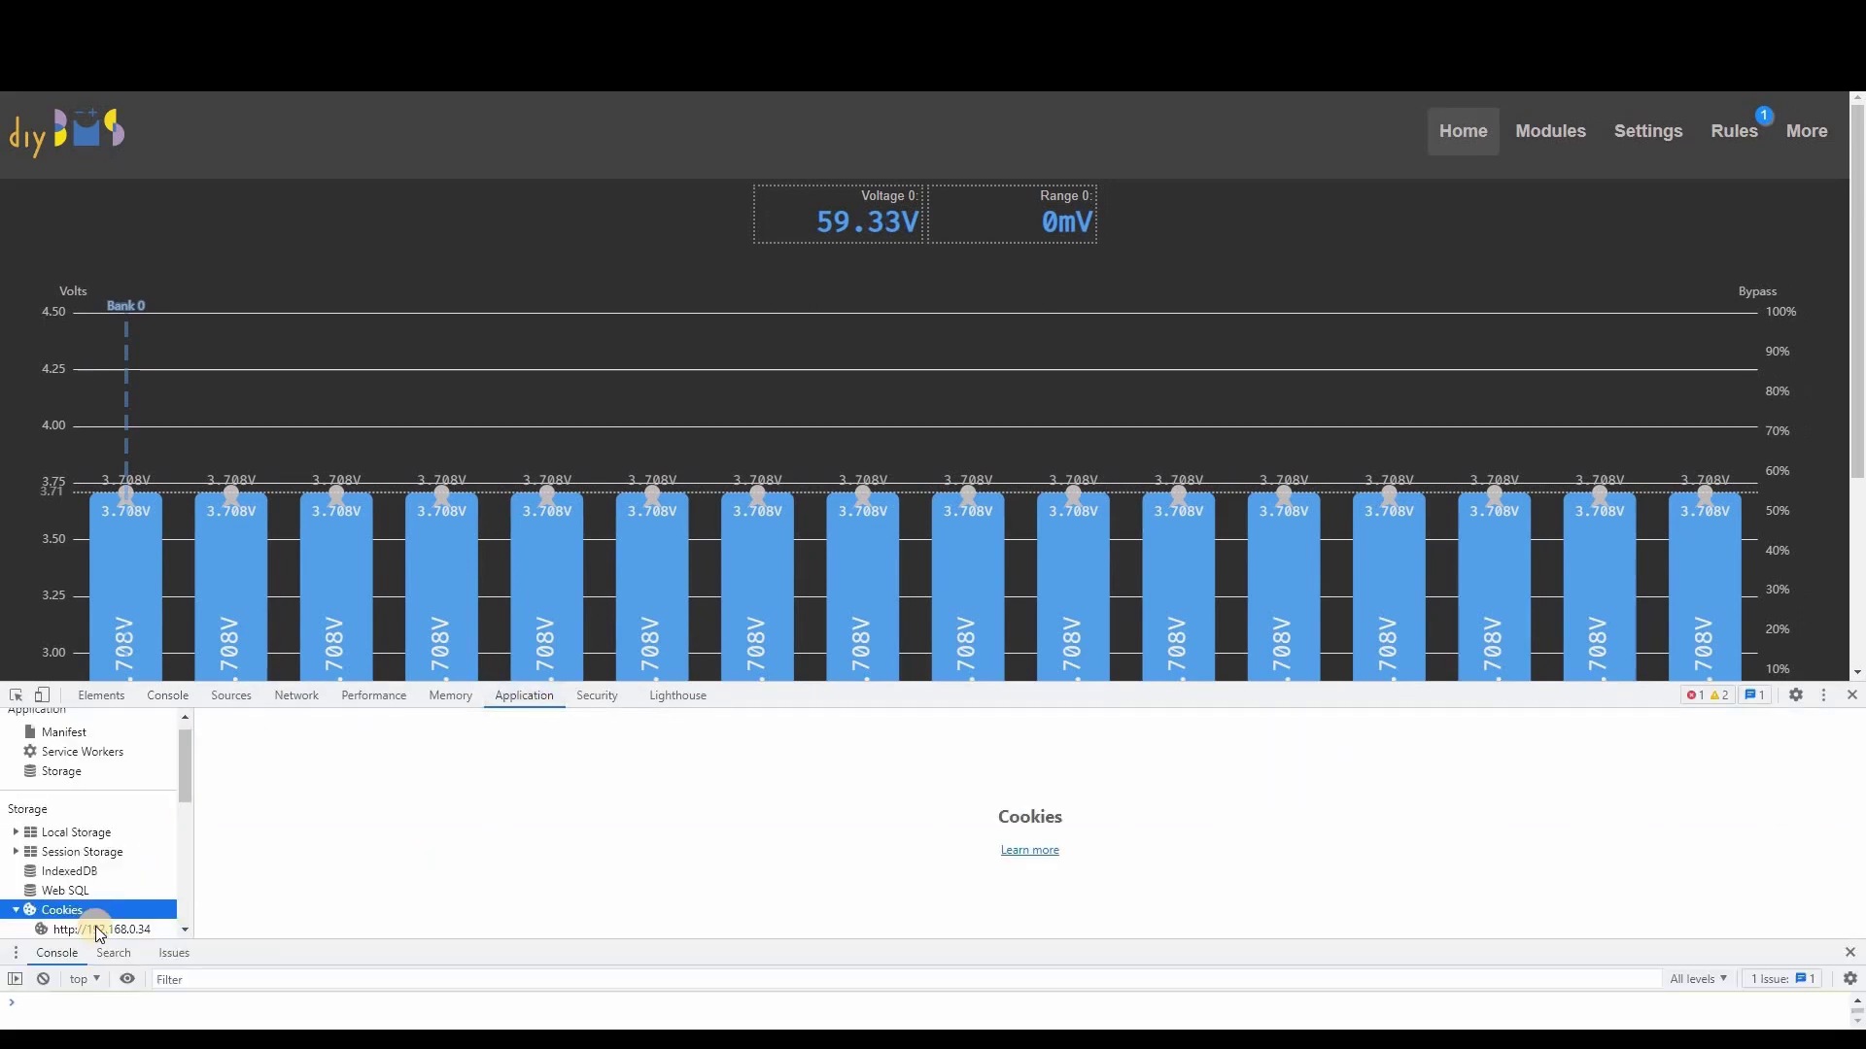
key(Down)
click(574, 766)
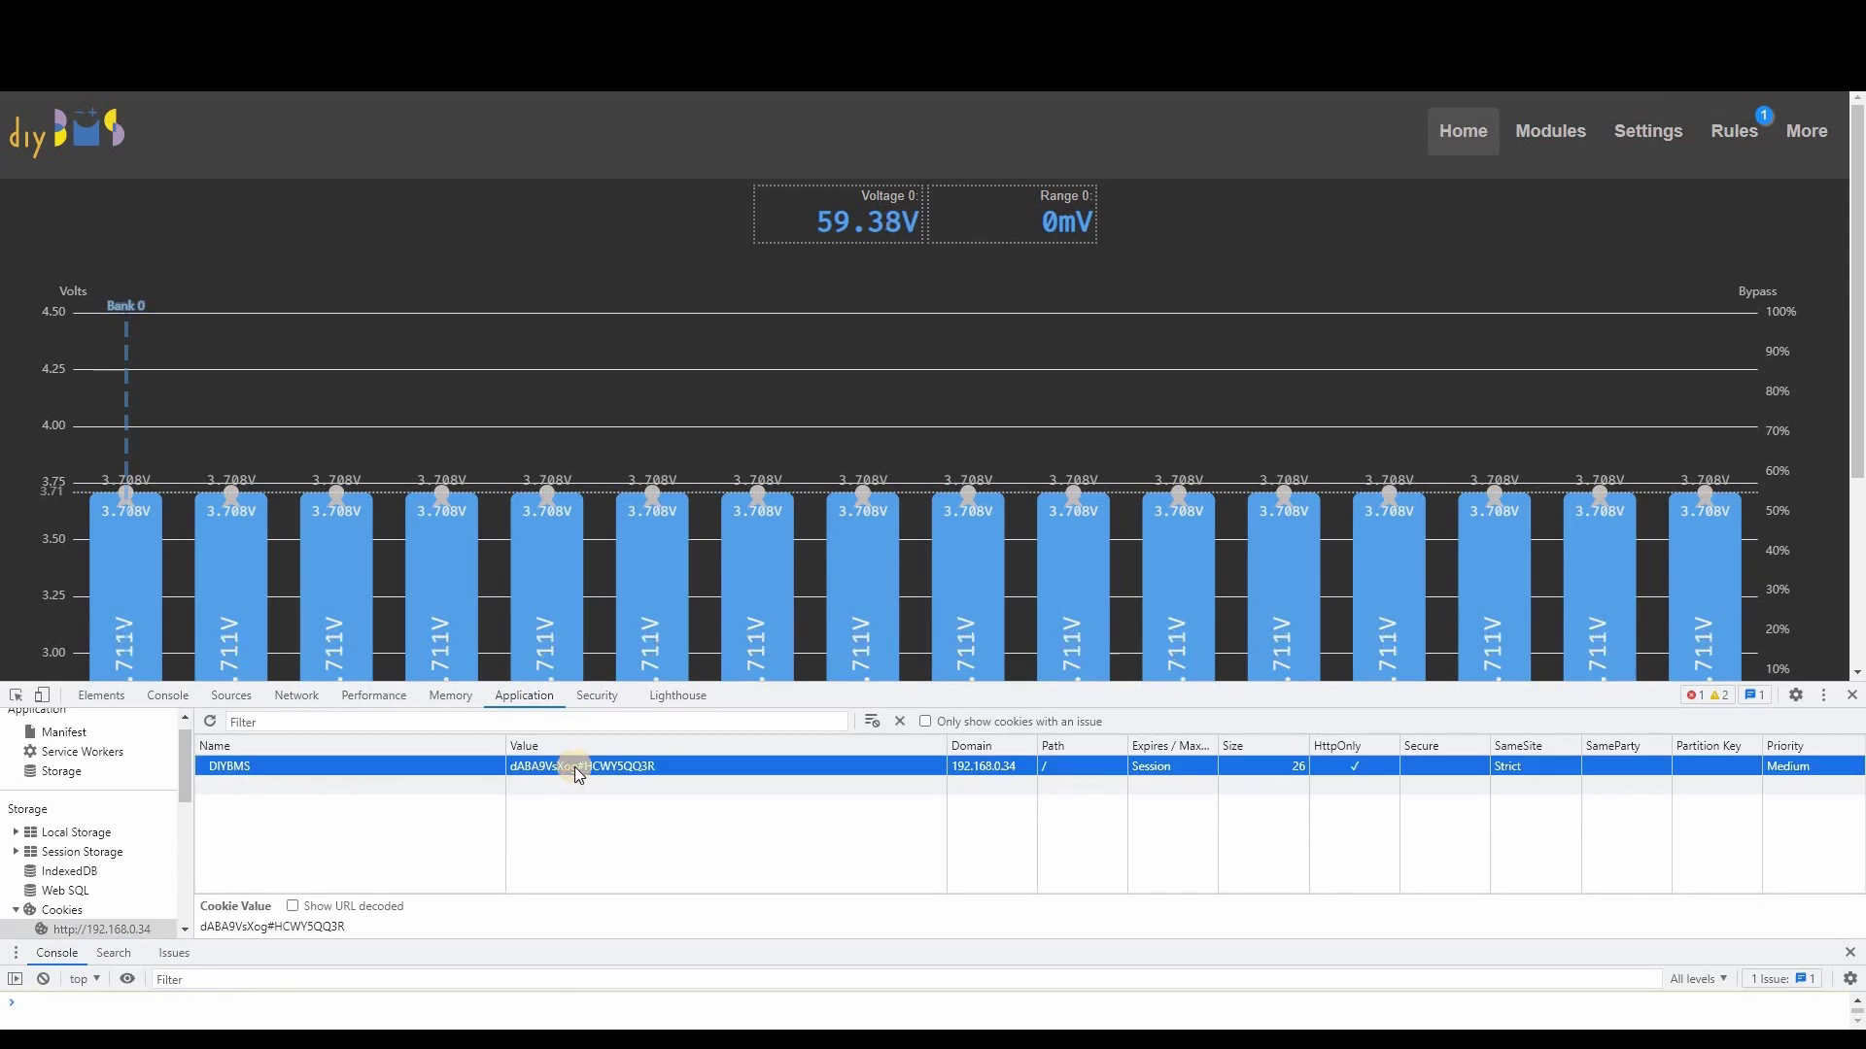
click(627, 912)
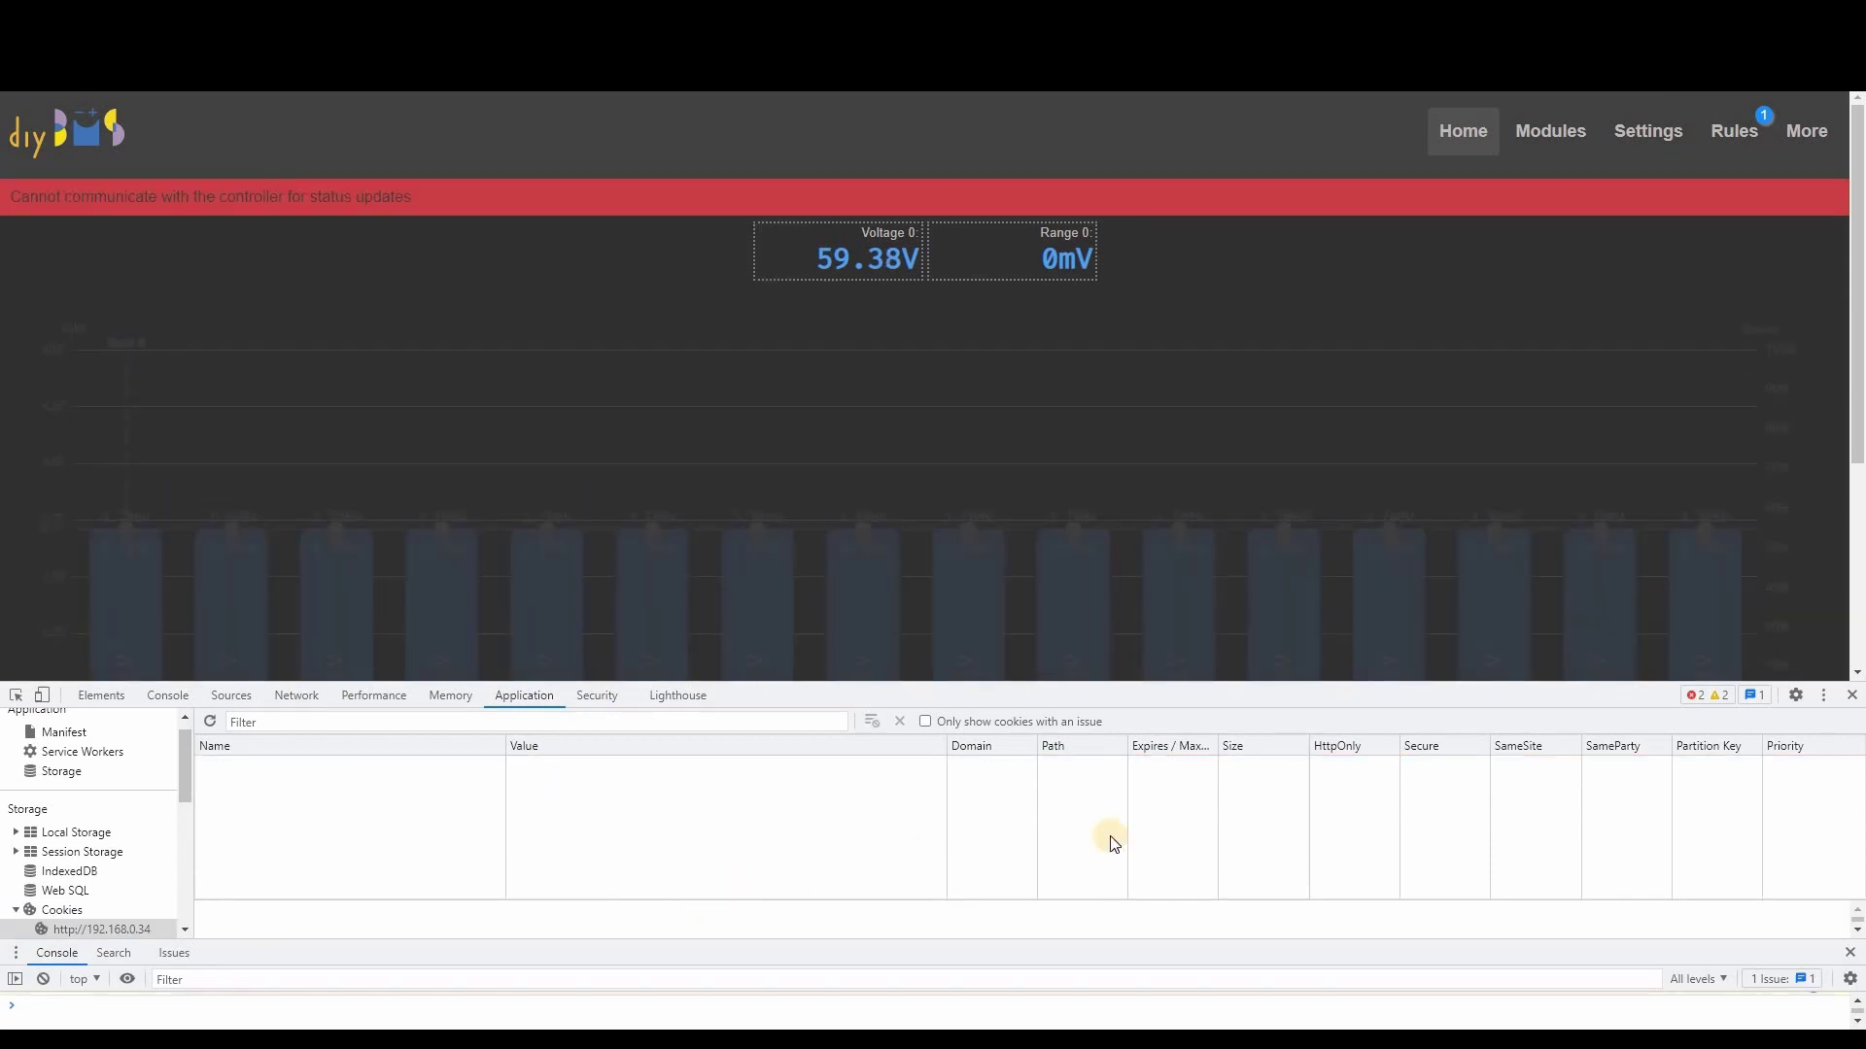
click(1850, 695)
click(573, 342)
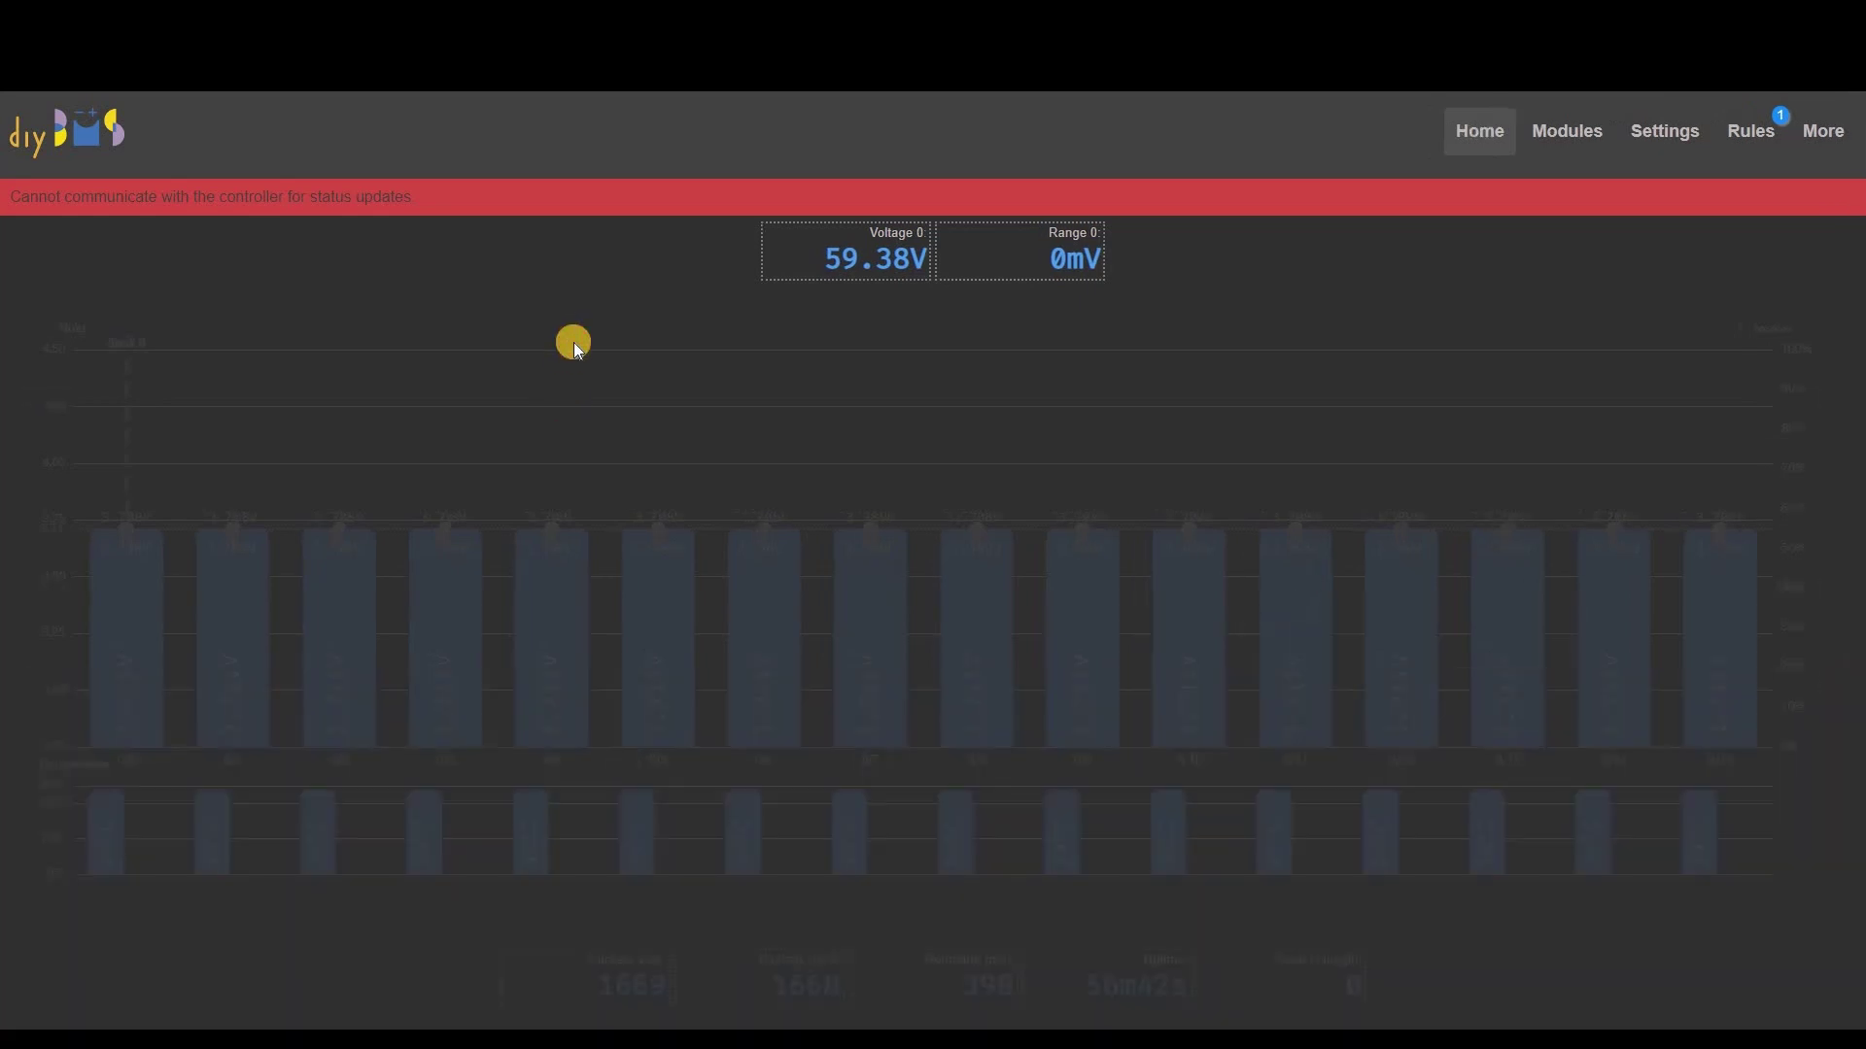